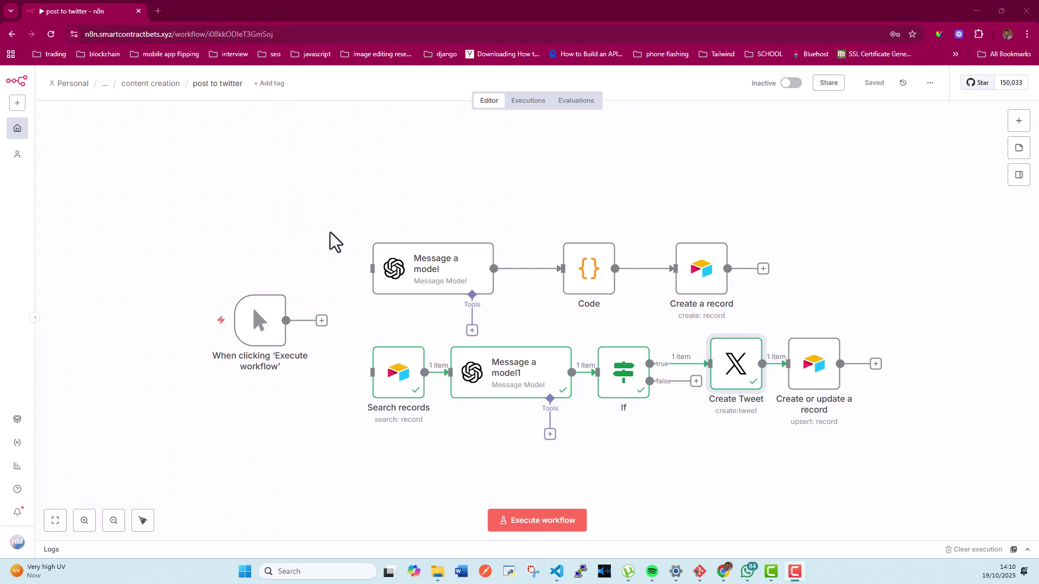
{"action": "mouse_move", "coordinate": [386, 265]}
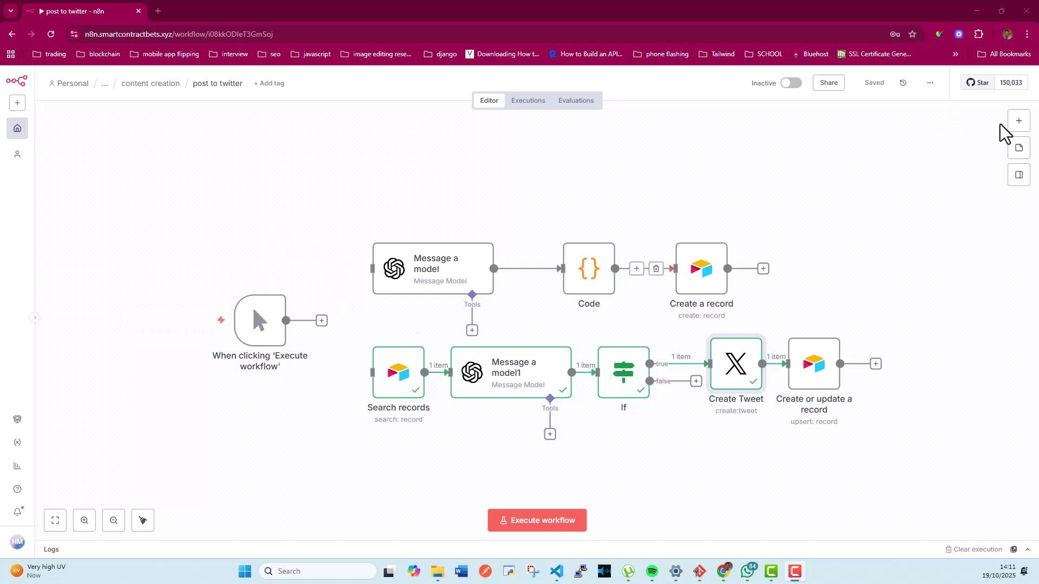
{"action": "left_click", "coordinate": [1018, 122]}
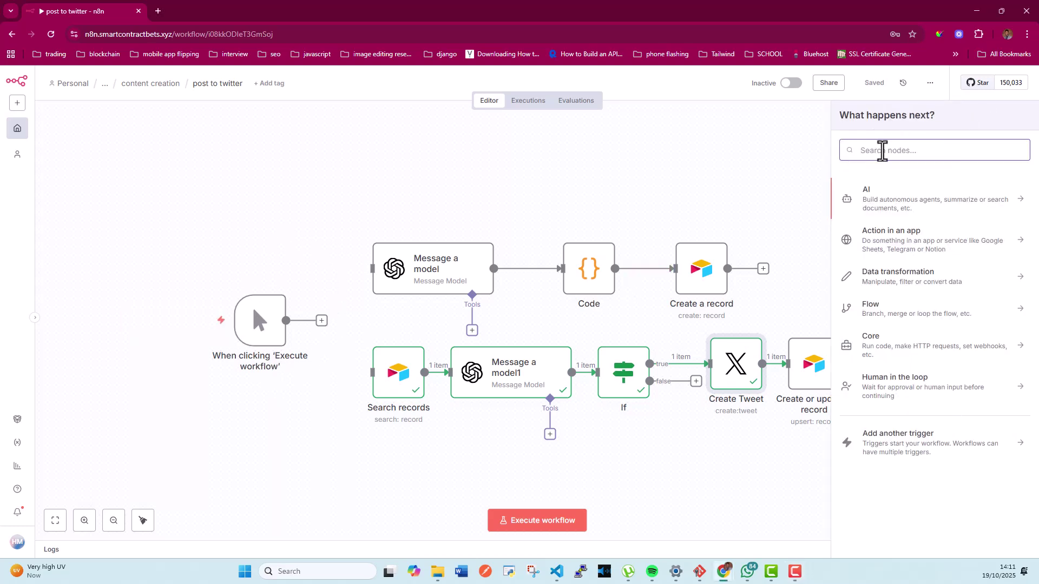
{"action": "type", "text": "s"}
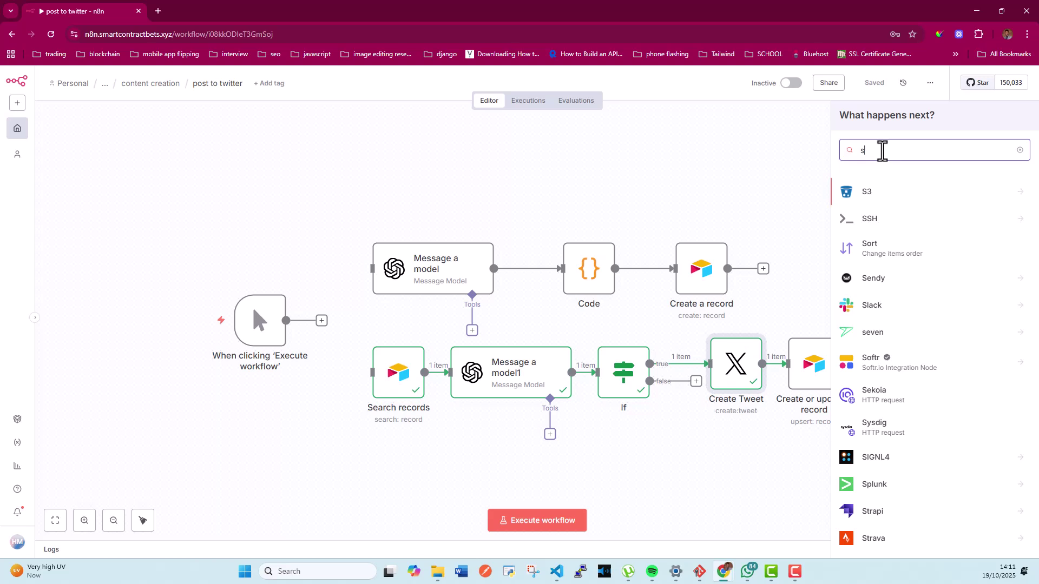
{"action": "left_click", "coordinate": [747, 143]}
Open the first Message a model node, enlarge its prompt box, and examine the prompt text and the required JSON output structure
{"action": "left_click", "coordinate": [439, 276]}
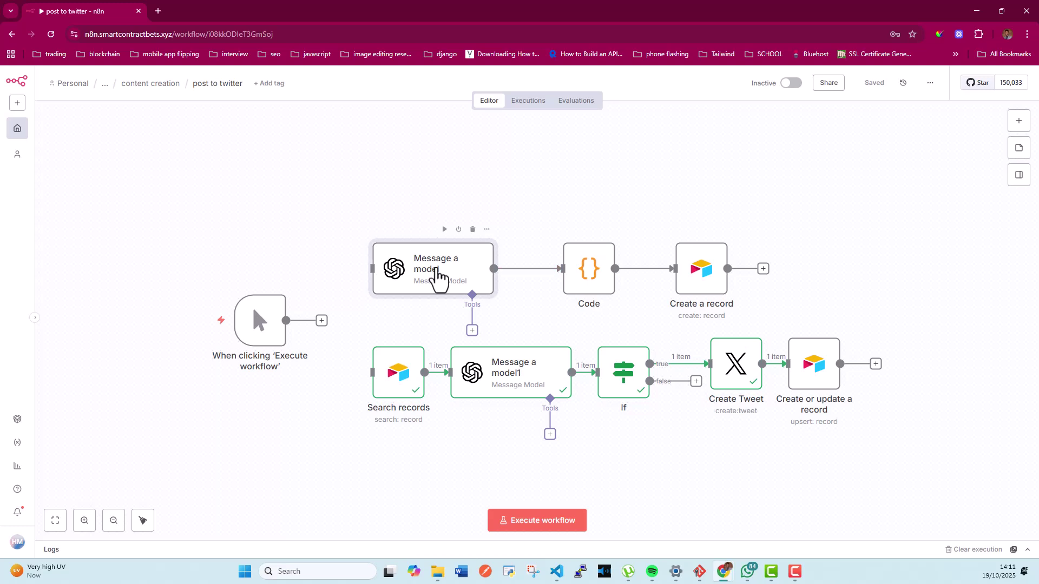
{"action": "double_click", "coordinate": [438, 276]}
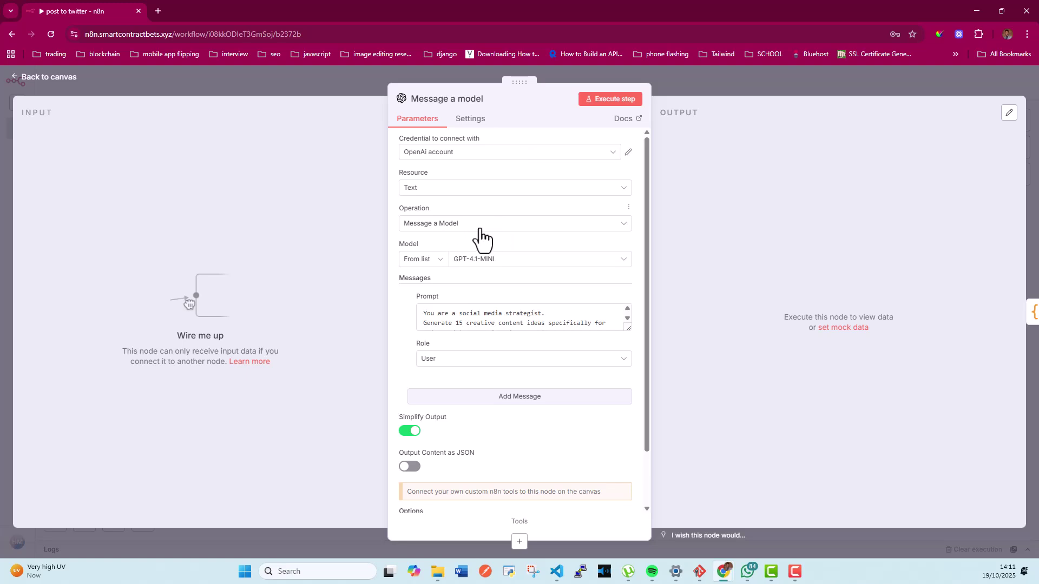
{"action": "scroll", "coordinate": [545, 271], "scroll_direction": "down", "scroll_amount": 1}
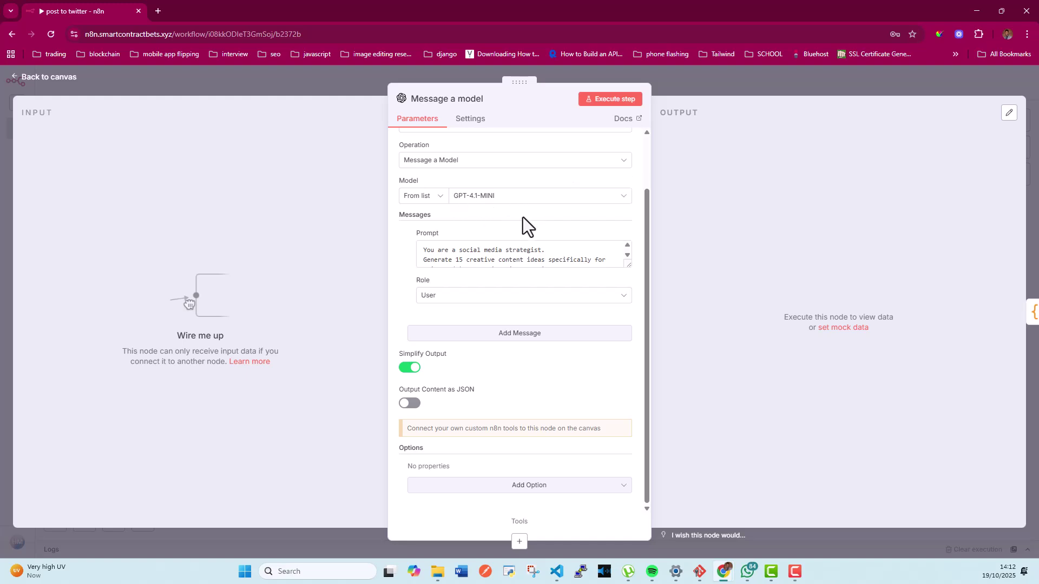
{"action": "left_click_drag", "start_coordinate": [627, 265], "coordinate": [630, 378]}
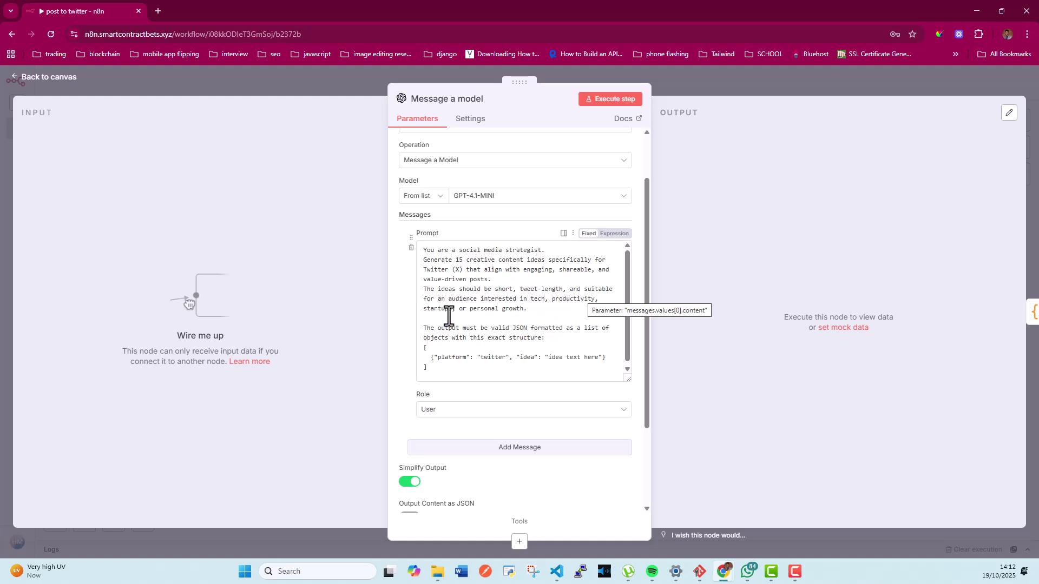
{"action": "scroll", "coordinate": [430, 339], "scroll_direction": "down", "scroll_amount": 1}
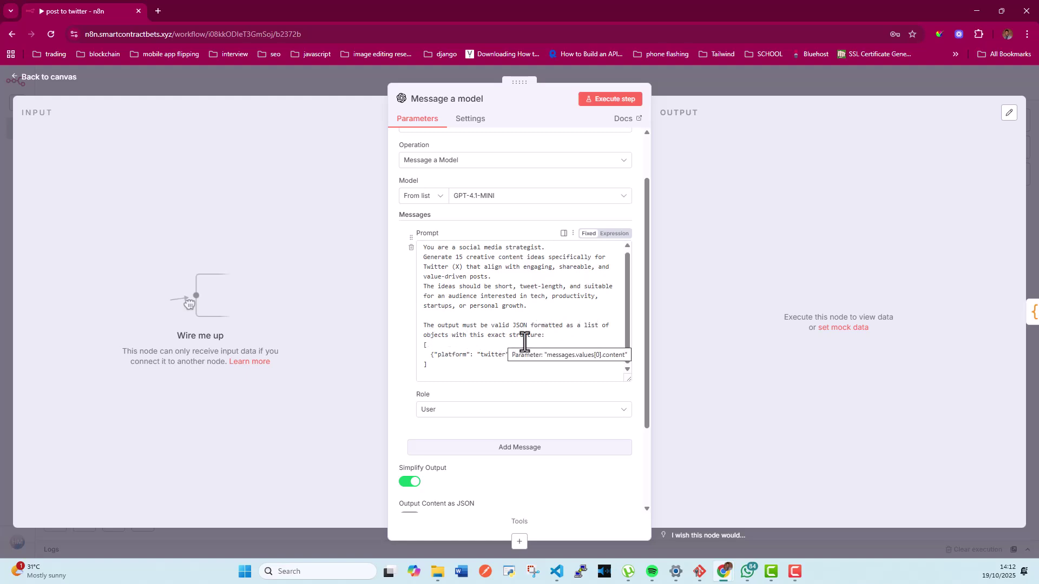
{"action": "scroll", "coordinate": [524, 342], "scroll_direction": "down", "scroll_amount": 1}
{"action": "left_click_drag", "start_coordinate": [423, 291], "coordinate": [608, 302]}
{"action": "left_click", "coordinate": [444, 313]}
{"action": "left_click", "coordinate": [441, 300]}
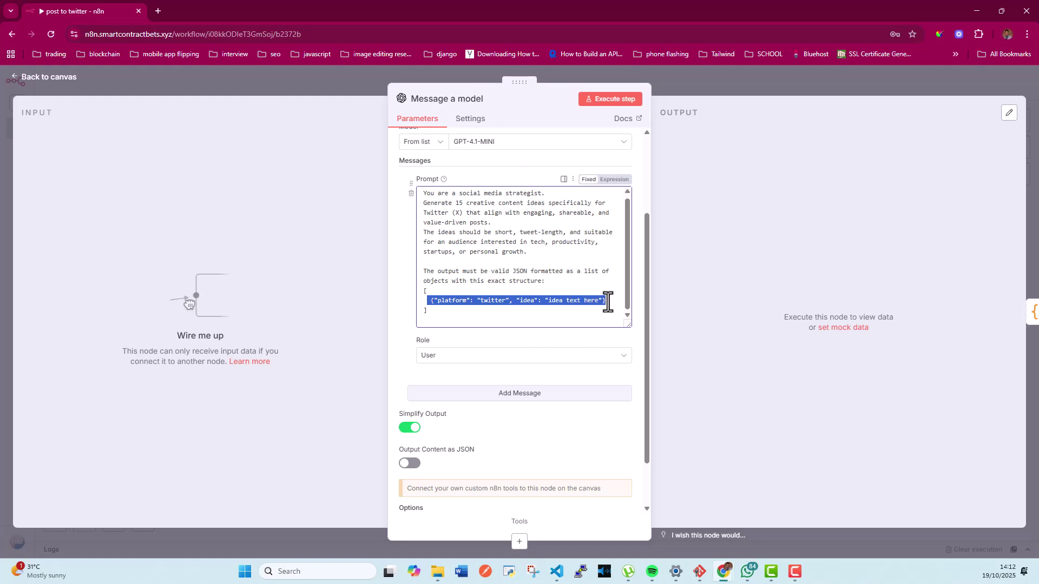
{"action": "left_click", "coordinate": [461, 303]}
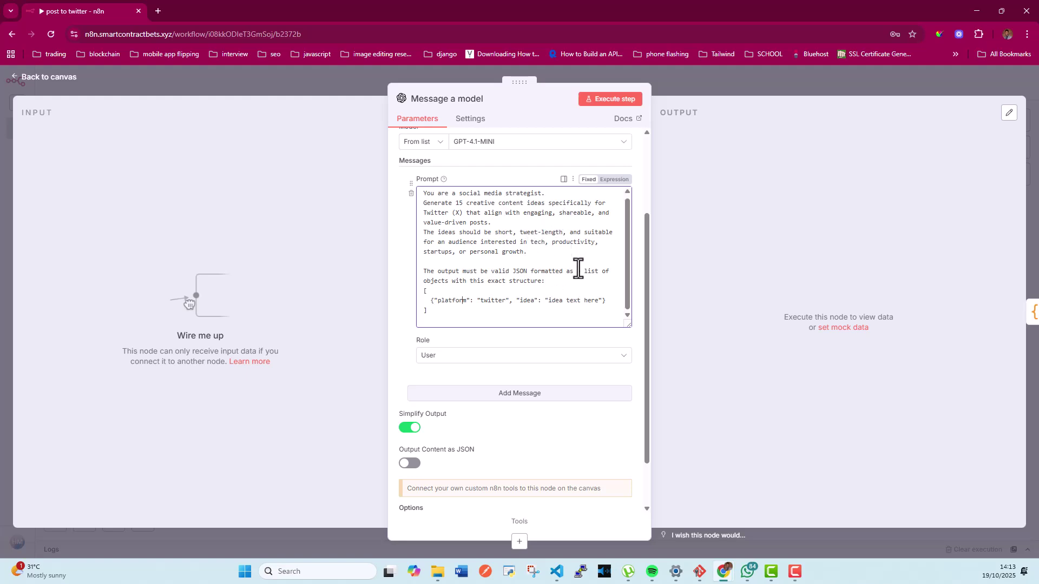
Execute the first Message a model node on its own and return to the canvas
{"action": "left_click", "coordinate": [598, 102]}
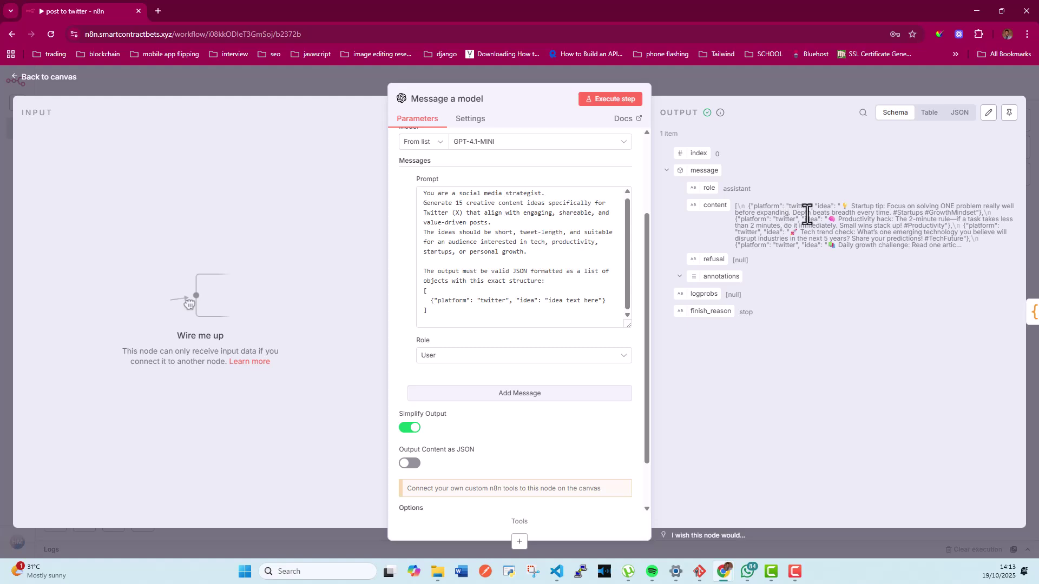
{"action": "left_click", "coordinate": [69, 78]}
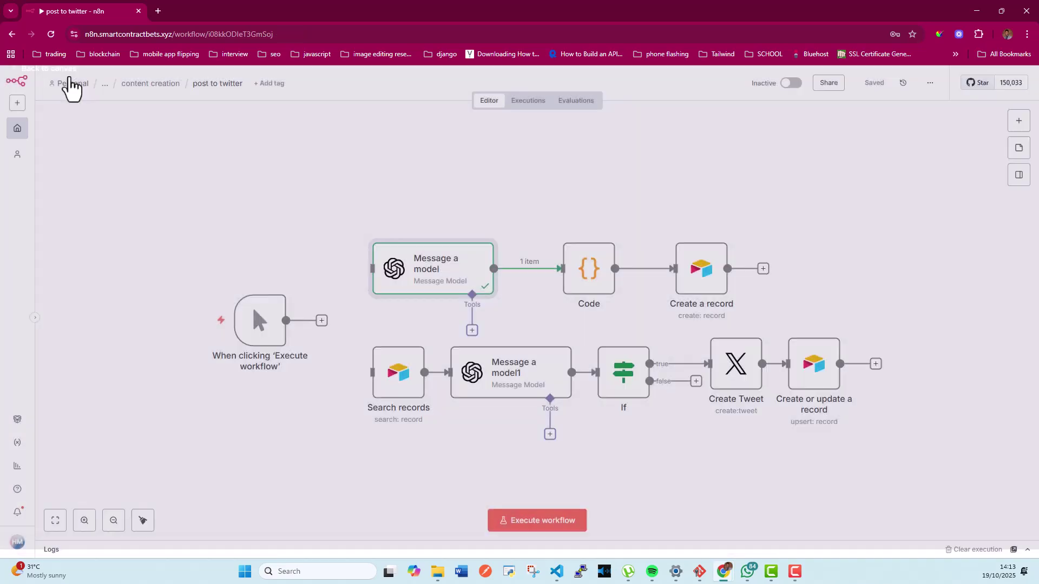
Open the Code node and examine its input content and the JavaScript that parses it into separate items
{"action": "double_click", "coordinate": [587, 281]}
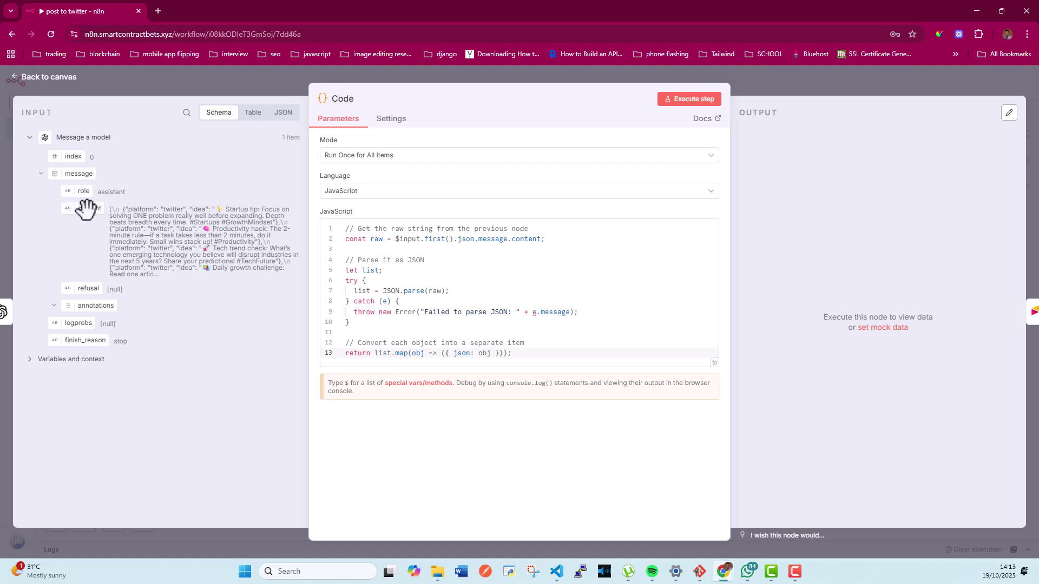
{"action": "left_click_drag", "start_coordinate": [109, 210], "coordinate": [251, 269]}
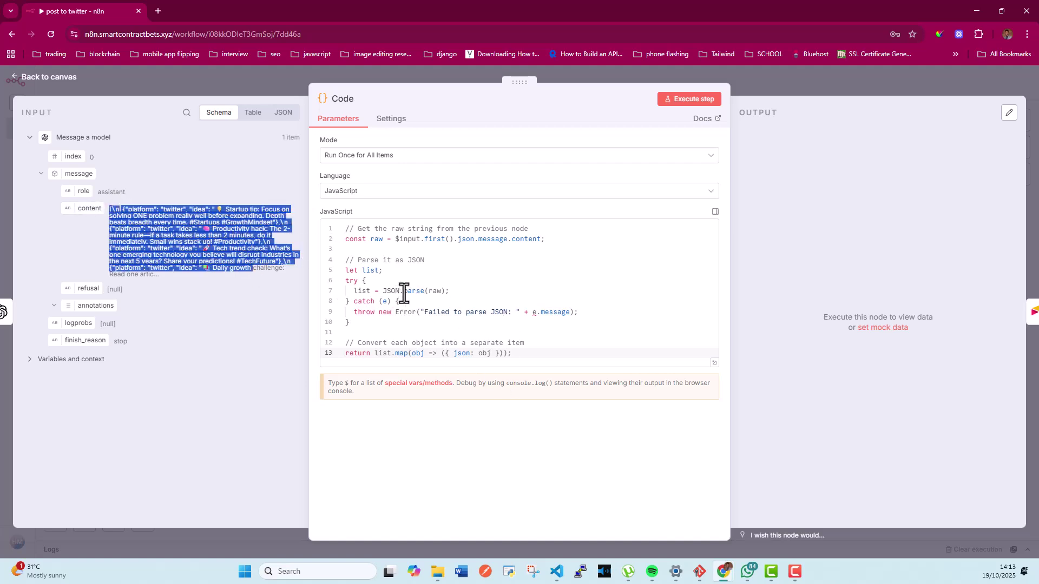
{"action": "left_click", "coordinate": [403, 294]}
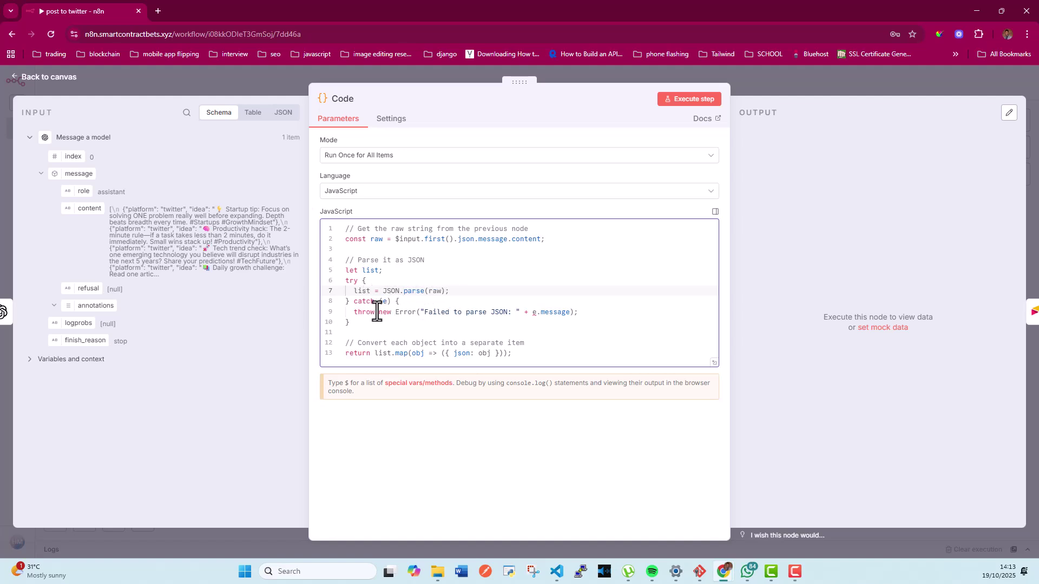
{"action": "left_click", "coordinate": [478, 314]}
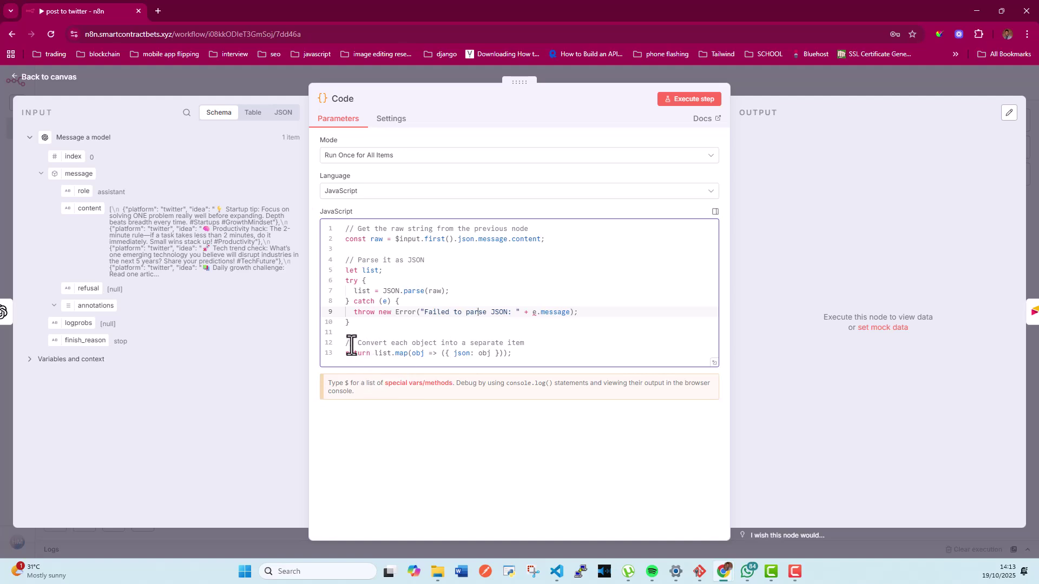
{"action": "left_click_drag", "start_coordinate": [352, 345], "coordinate": [524, 344]}
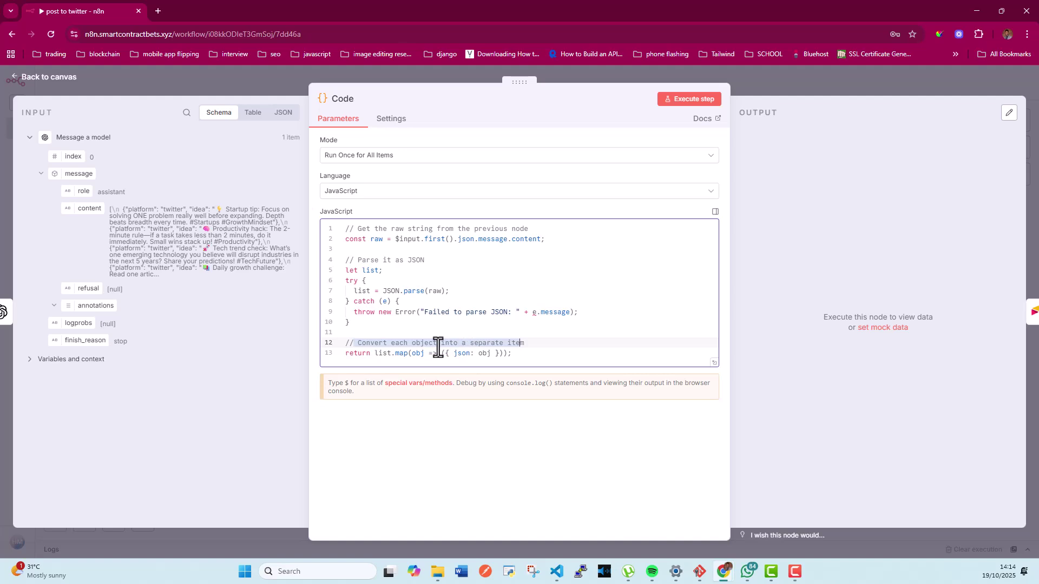
{"action": "left_click", "coordinate": [541, 345]}
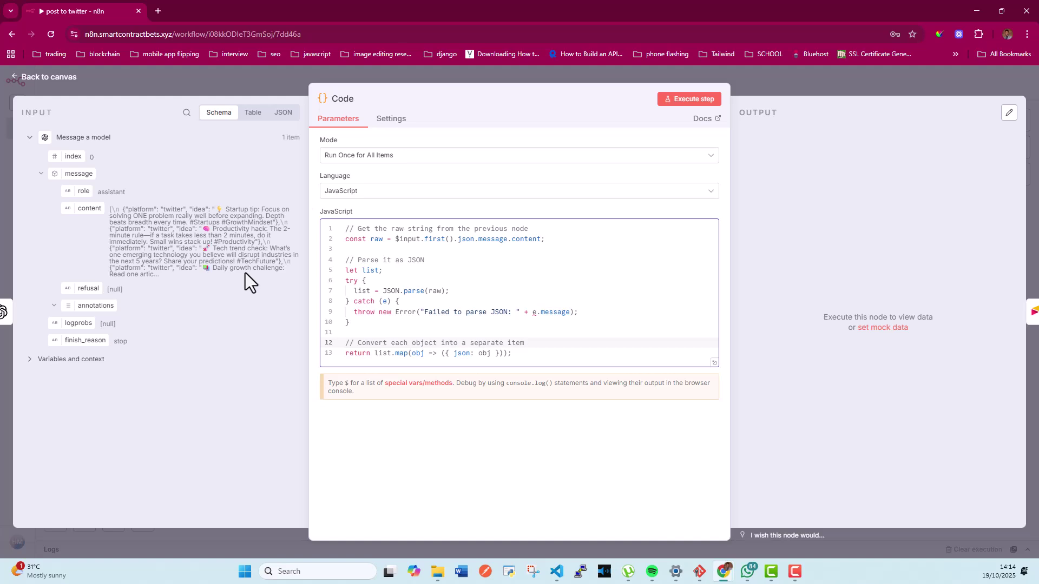
{"action": "left_click", "coordinate": [74, 81]}
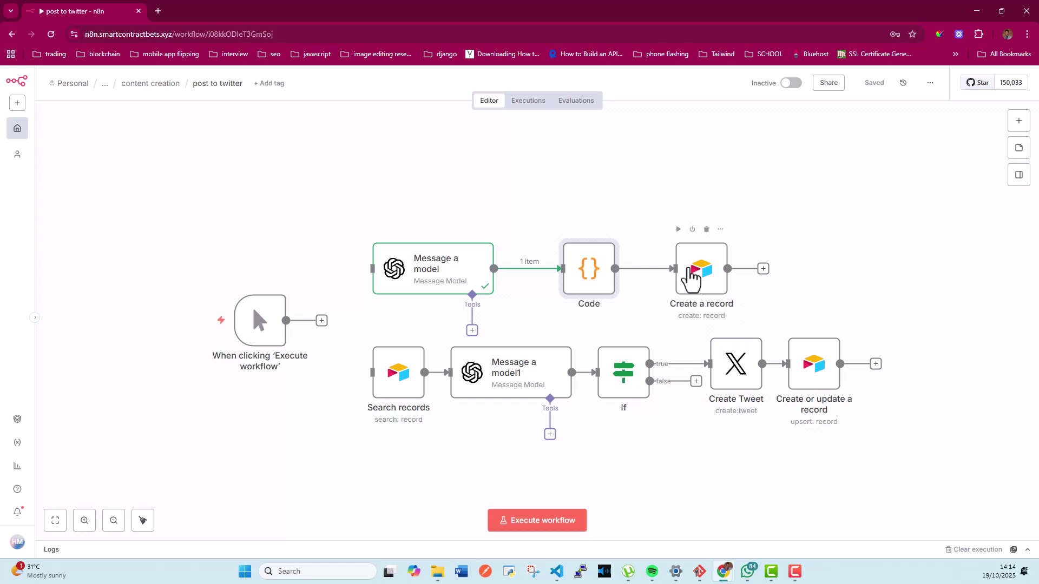
Execute the Code node on its own to split the generated ideas into separate items, and return to the canvas
{"action": "double_click", "coordinate": [688, 279]}
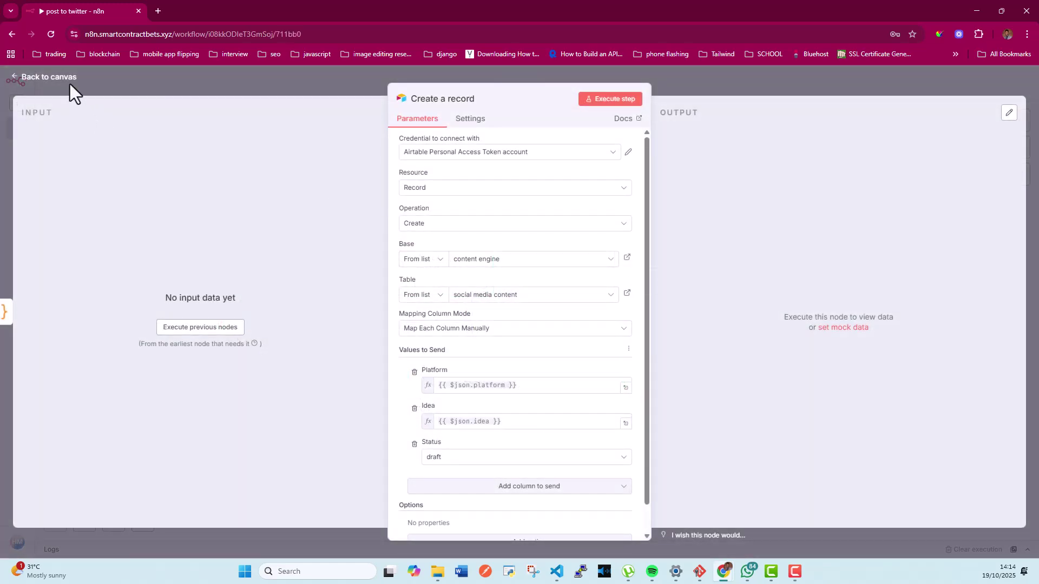
{"action": "left_click", "coordinate": [70, 82]}
{"action": "double_click", "coordinate": [593, 281]}
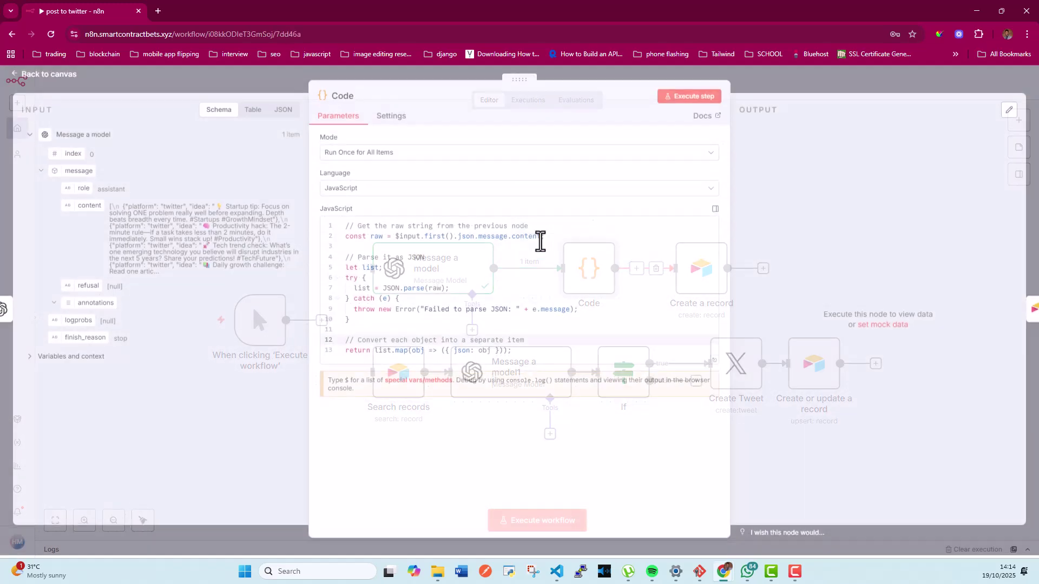
{"action": "left_click", "coordinate": [689, 99]}
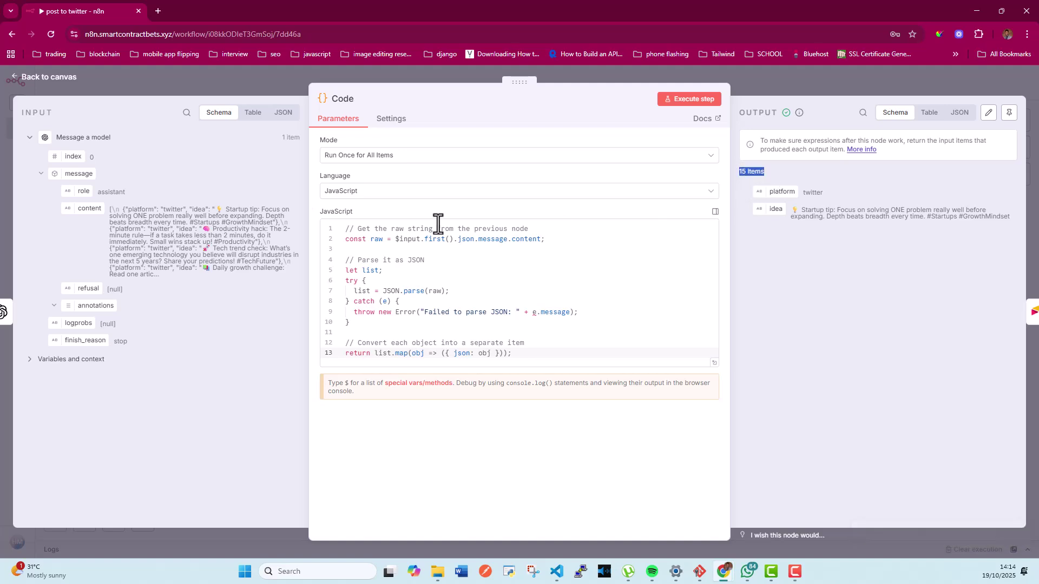
{"action": "left_click", "coordinate": [46, 81]}
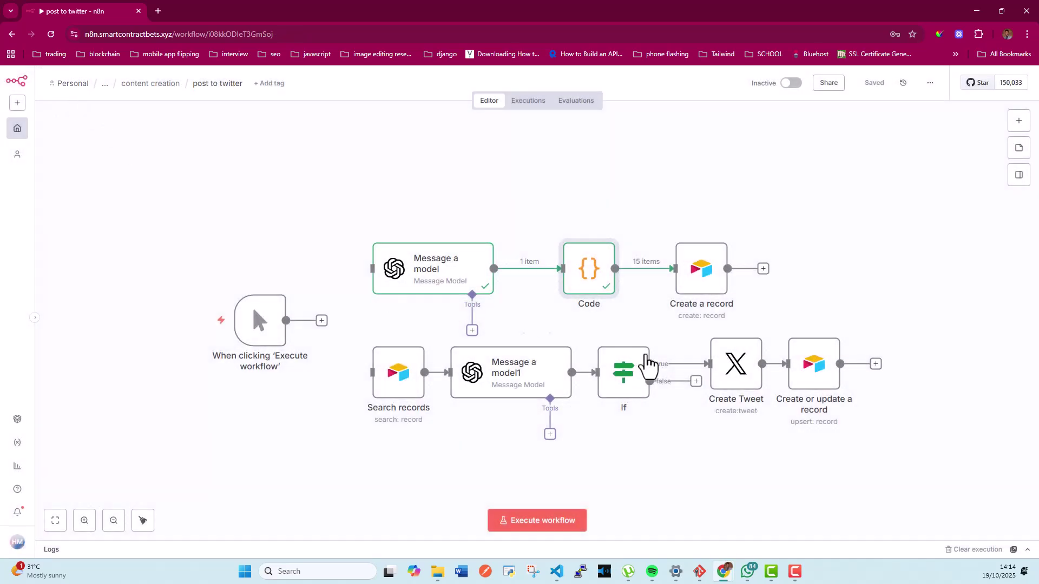
Open the Create a record node and examine its input, base, table, and the Platform, Idea and Status column mappings
{"action": "double_click", "coordinate": [710, 287]}
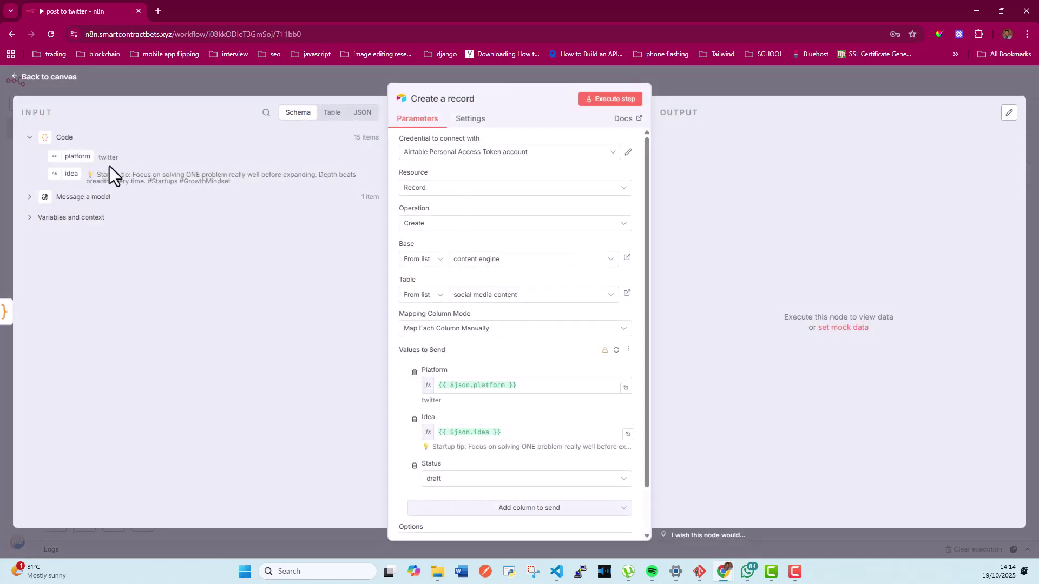
{"action": "left_click_drag", "start_coordinate": [99, 160], "coordinate": [118, 158]}
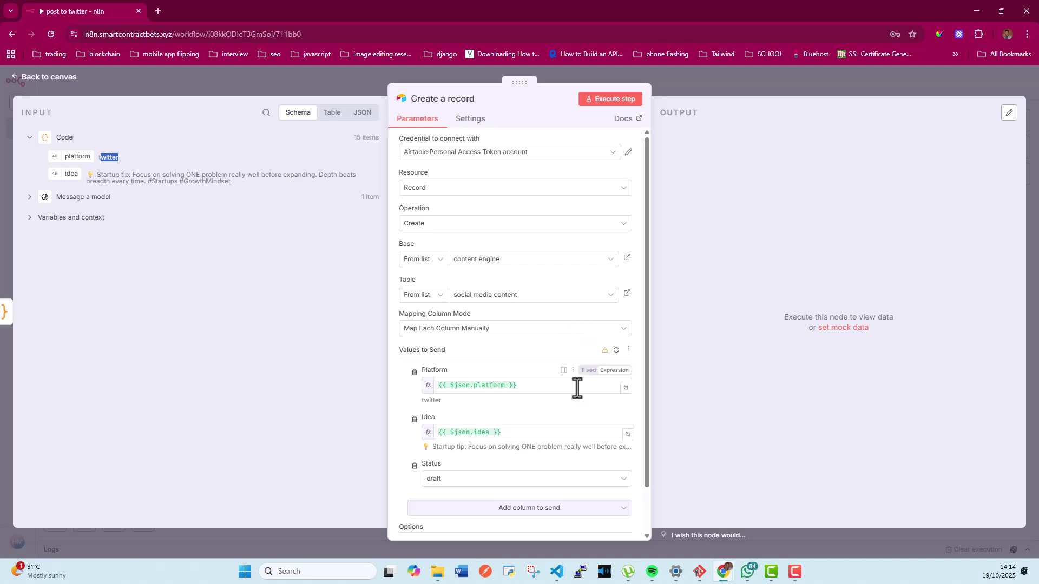
{"action": "scroll", "coordinate": [541, 235], "scroll_direction": "down", "scroll_amount": 2}
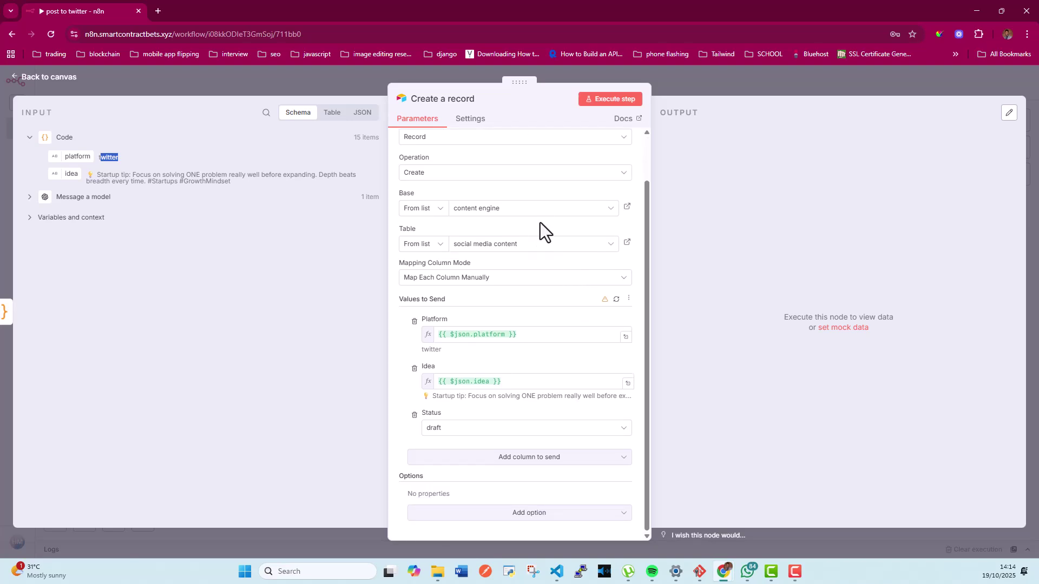
{"action": "scroll", "coordinate": [540, 223], "scroll_direction": "up", "scroll_amount": 2}
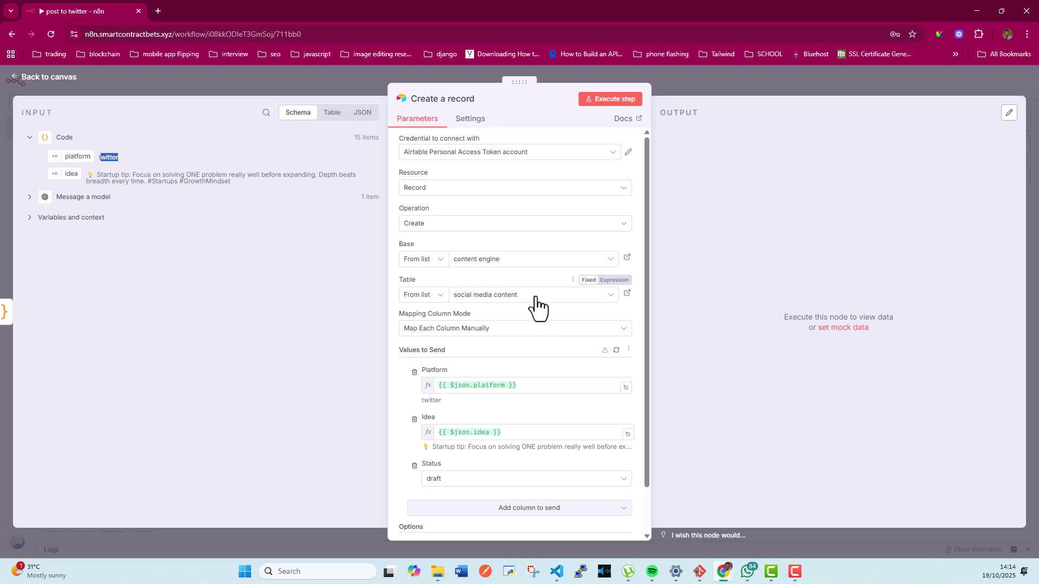
{"action": "scroll", "coordinate": [524, 360], "scroll_direction": "down", "scroll_amount": 2}
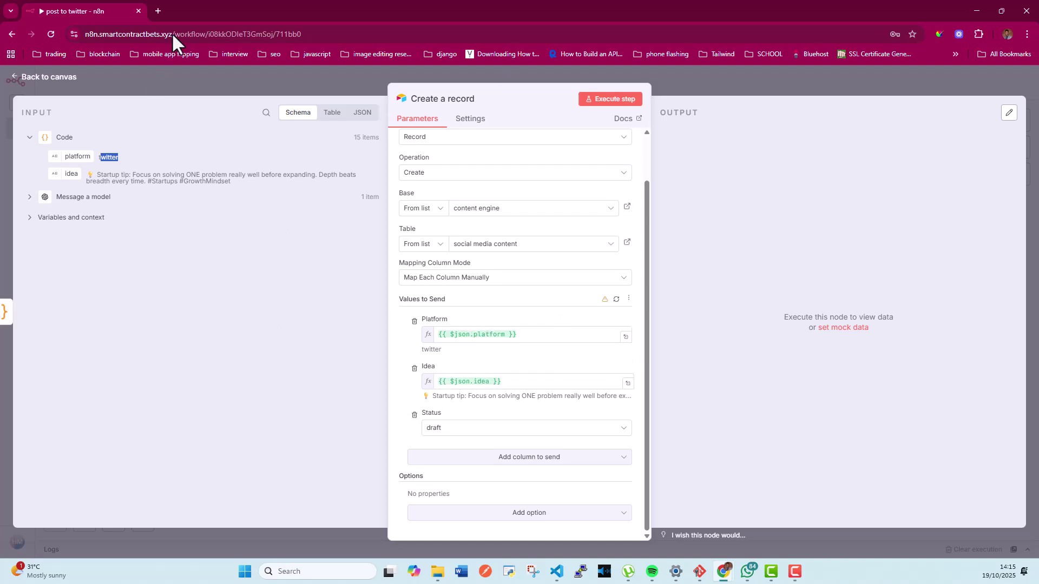
Open Airtable in a new browser tab and open the content engine base
{"action": "left_click", "coordinate": [157, 8]}
{"action": "type", "text": "a"}
{"action": "key", "text": "Return"}
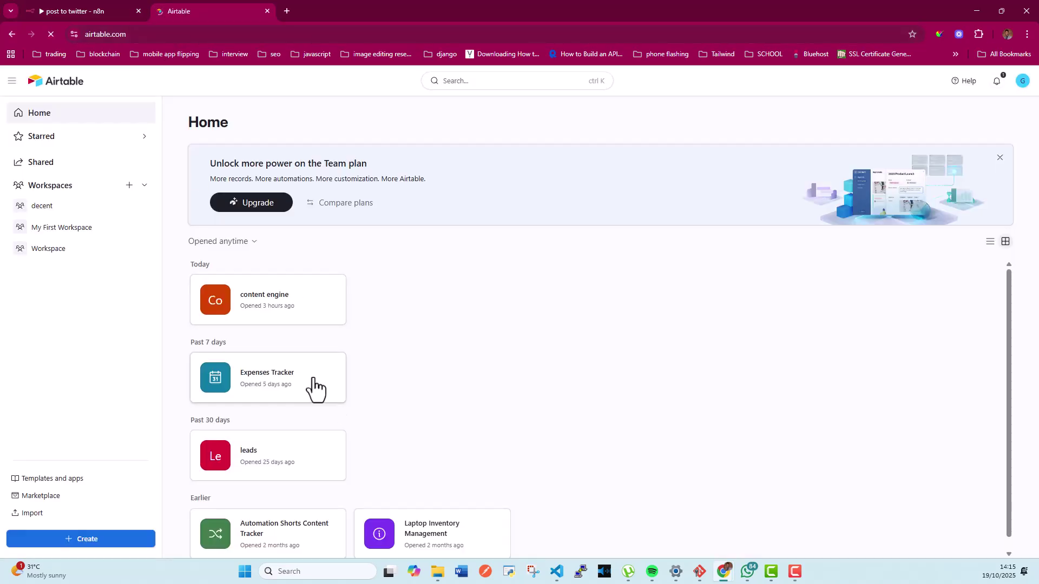
{"action": "left_click", "coordinate": [279, 299]}
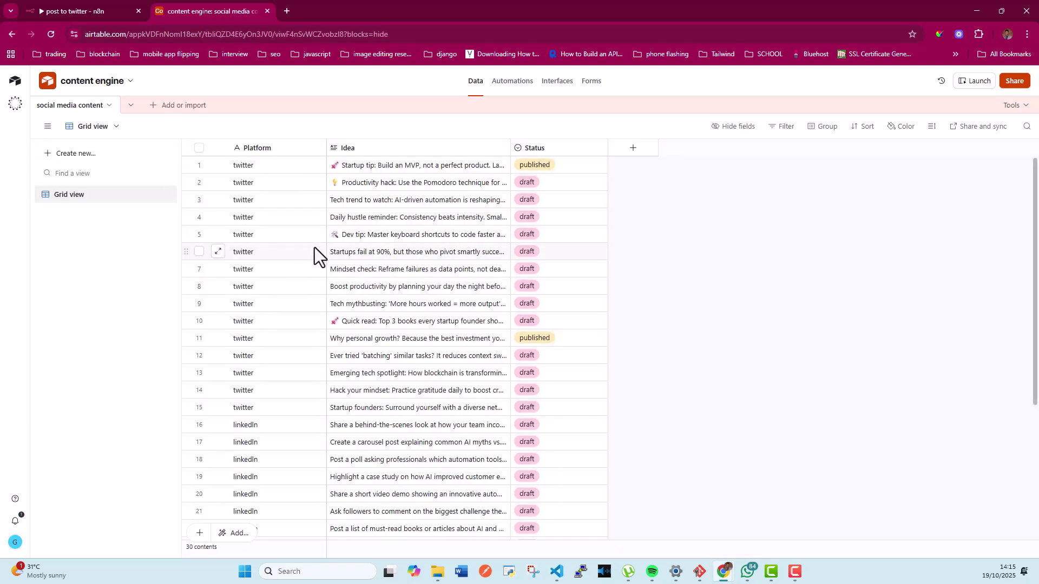
Compare the social media content table's records with the Create a record node's mapped values in n8n, and return to the workflow canvas
{"action": "scroll", "coordinate": [316, 248], "scroll_direction": "down", "scroll_amount": 3}
{"action": "scroll", "coordinate": [363, 297], "scroll_direction": "up", "scroll_amount": 3}
{"action": "left_click", "coordinate": [108, 11]}
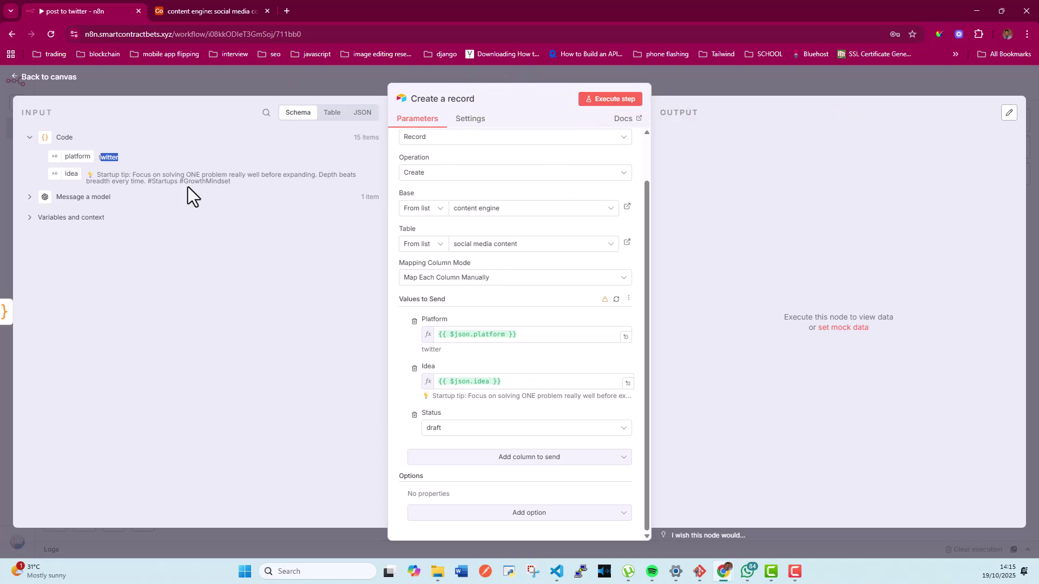
{"action": "left_click", "coordinate": [220, 8]}
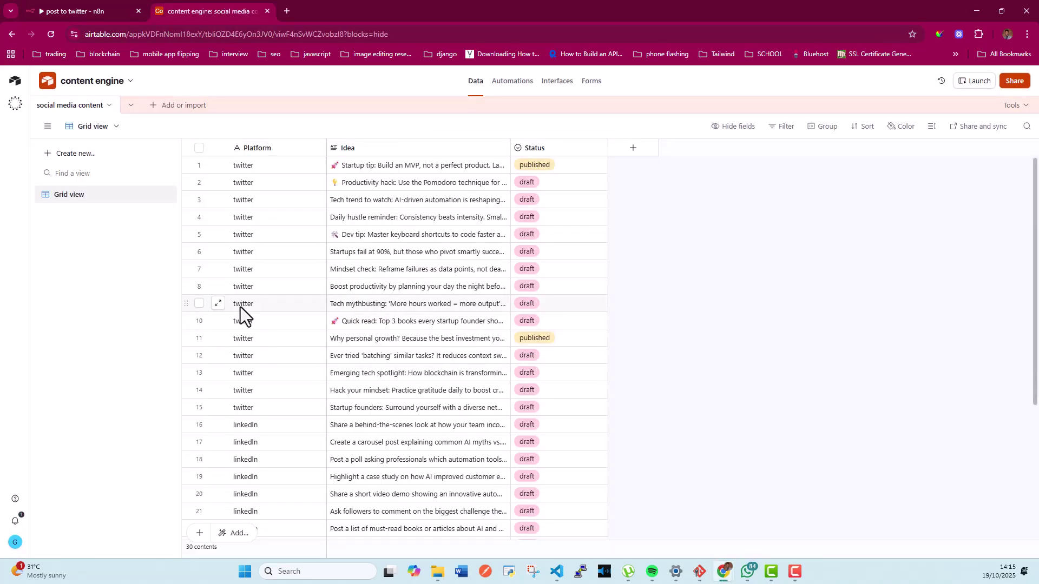
{"action": "scroll", "coordinate": [241, 308], "scroll_direction": "down", "scroll_amount": 4}
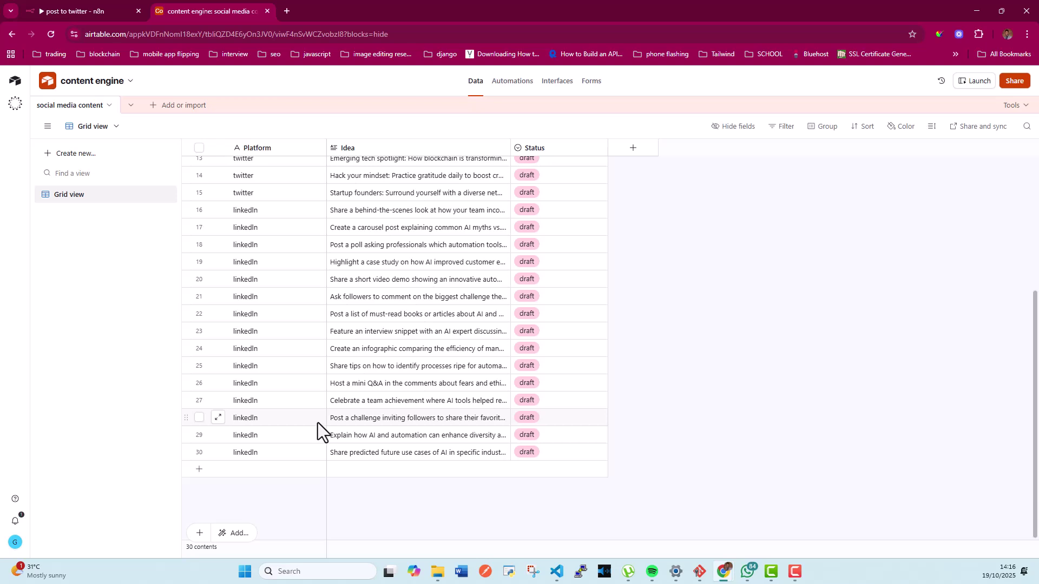
{"action": "left_click", "coordinate": [74, 9]}
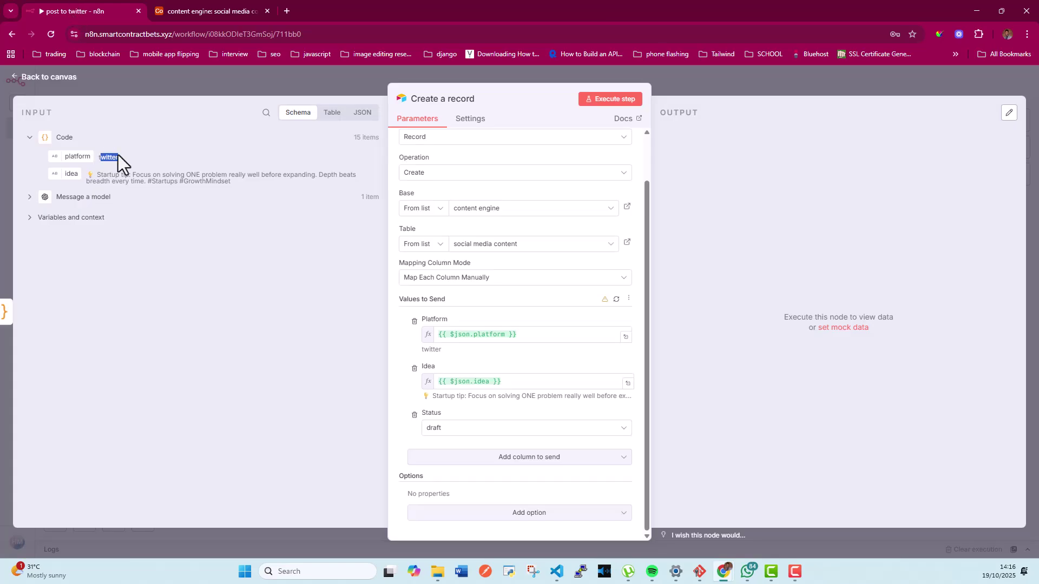
{"action": "left_click", "coordinate": [14, 72]}
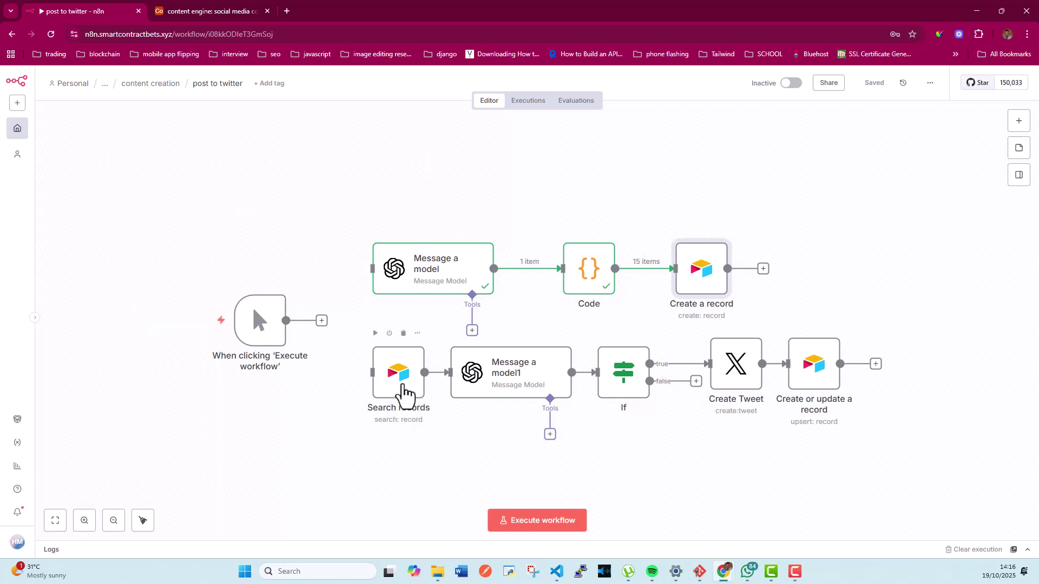
Execute the Search records node on its own to fetch one draft Twitter record, examine its Idea output, and return to the canvas
{"action": "double_click", "coordinate": [403, 387]}
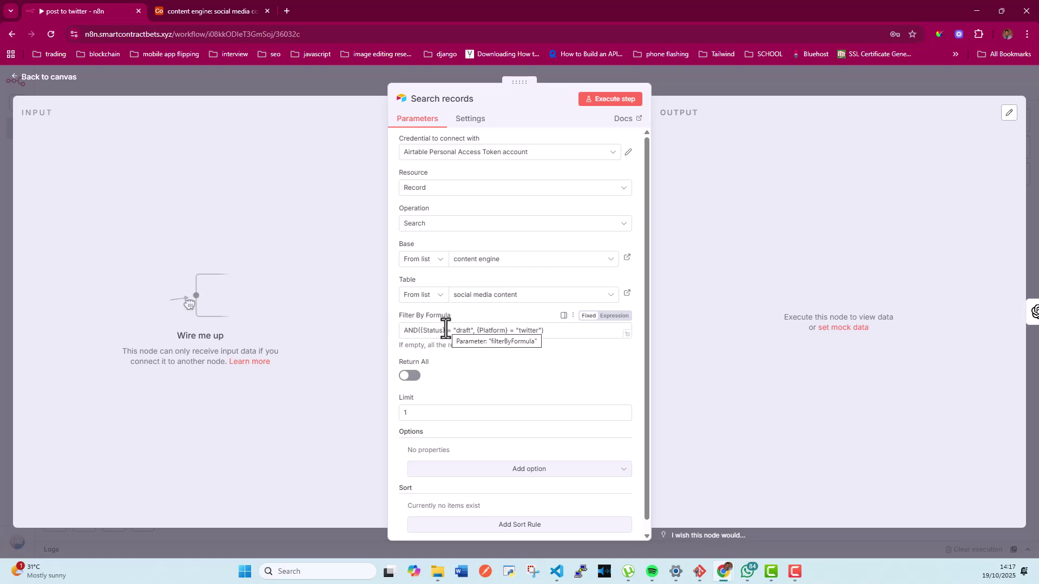
{"action": "scroll", "coordinate": [546, 368], "scroll_direction": "down", "scroll_amount": 1}
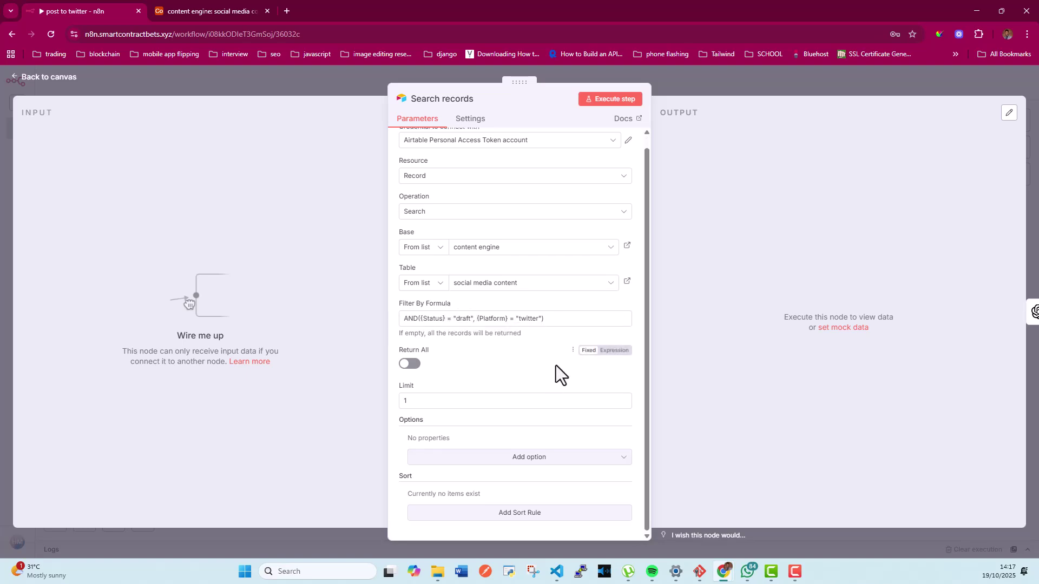
{"action": "left_click", "coordinate": [601, 99]}
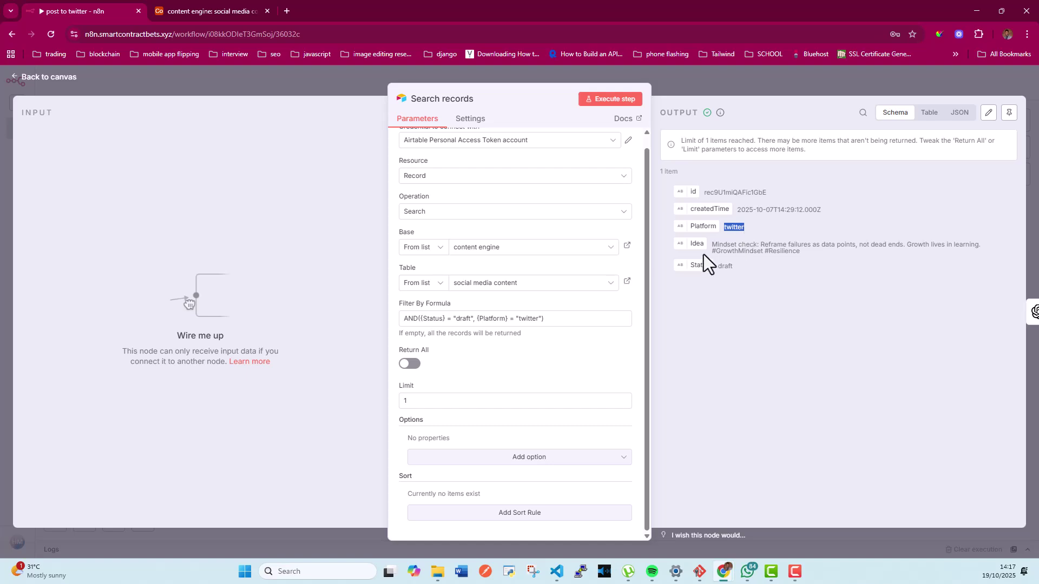
{"action": "left_click_drag", "start_coordinate": [713, 245], "coordinate": [848, 254]}
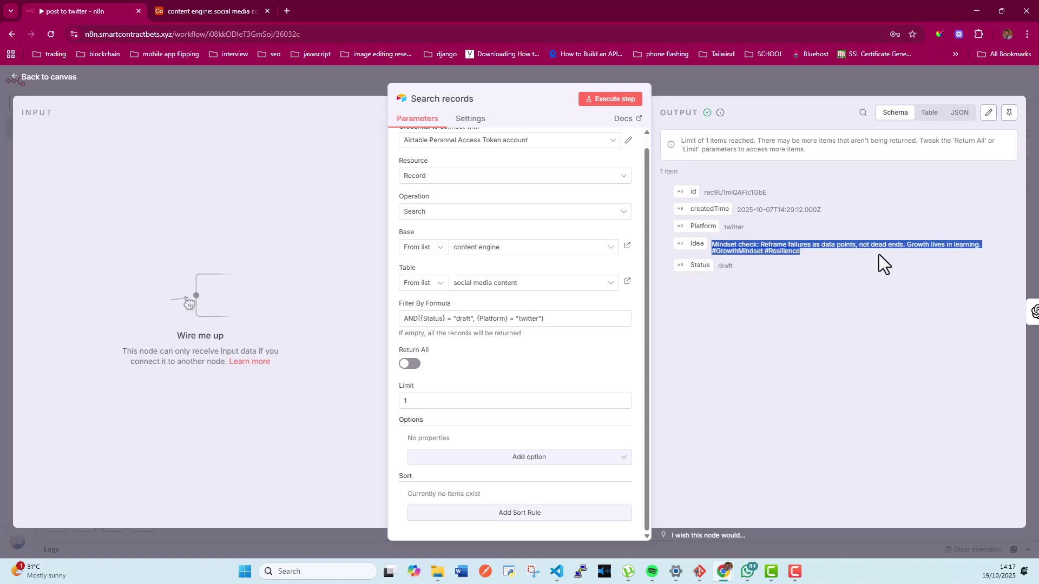
{"action": "left_click", "coordinate": [837, 253]}
{"action": "key", "text": "Escape"}
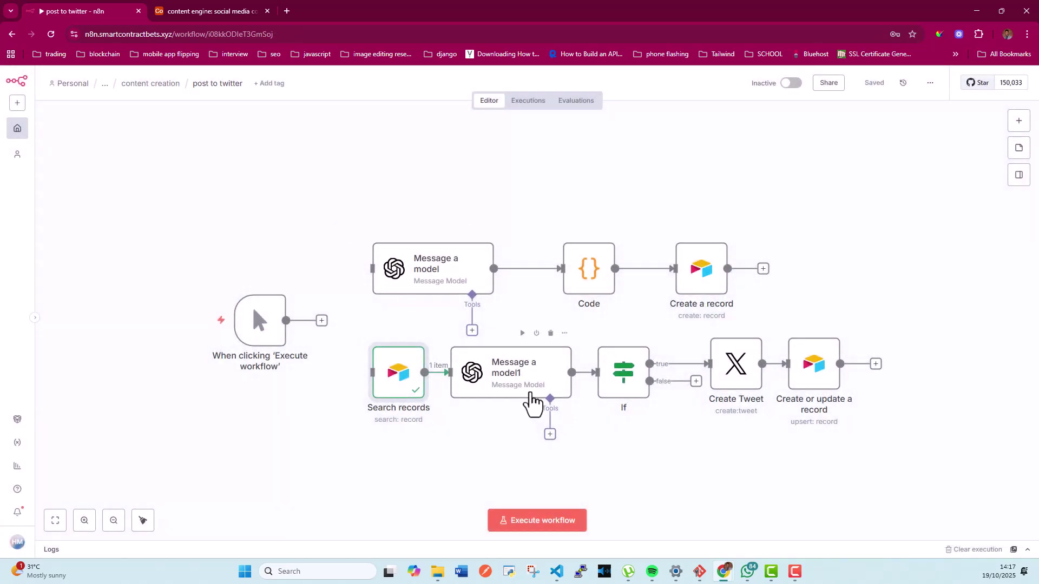
Review the Message a model1 node's full prompt expression, execute the node to generate the post text, and return to the canvas
{"action": "double_click", "coordinate": [528, 394]}
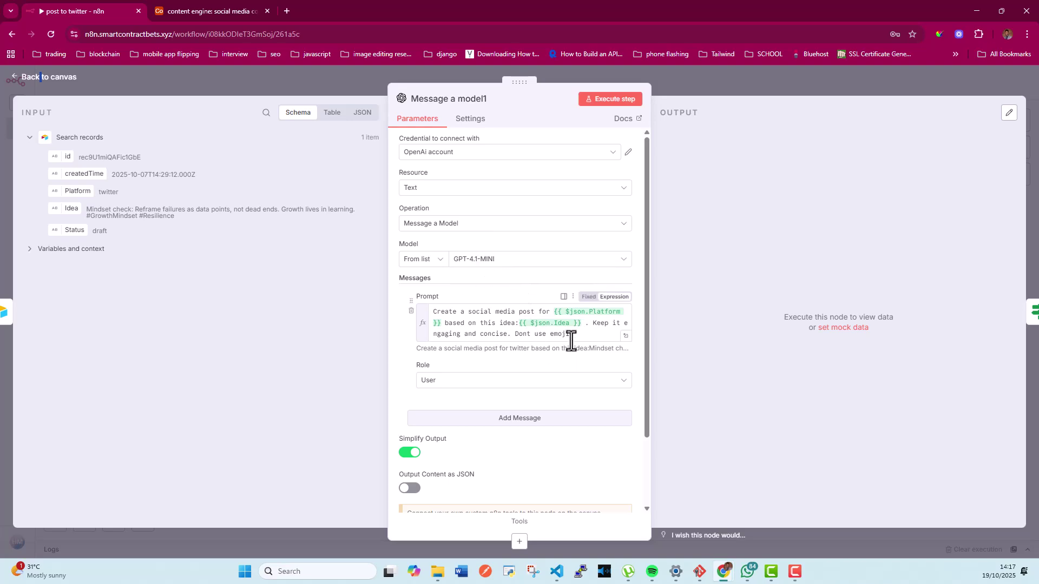
{"action": "left_click", "coordinate": [626, 336]}
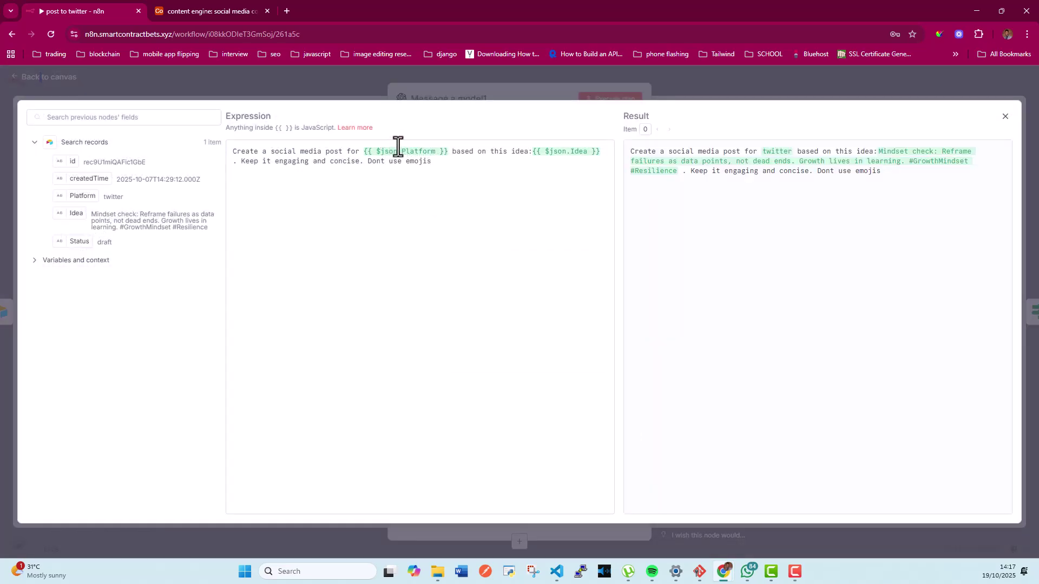
{"action": "mouse_move", "coordinate": [393, 156]}
{"action": "left_click", "coordinate": [1005, 117]}
{"action": "left_click", "coordinate": [605, 101]}
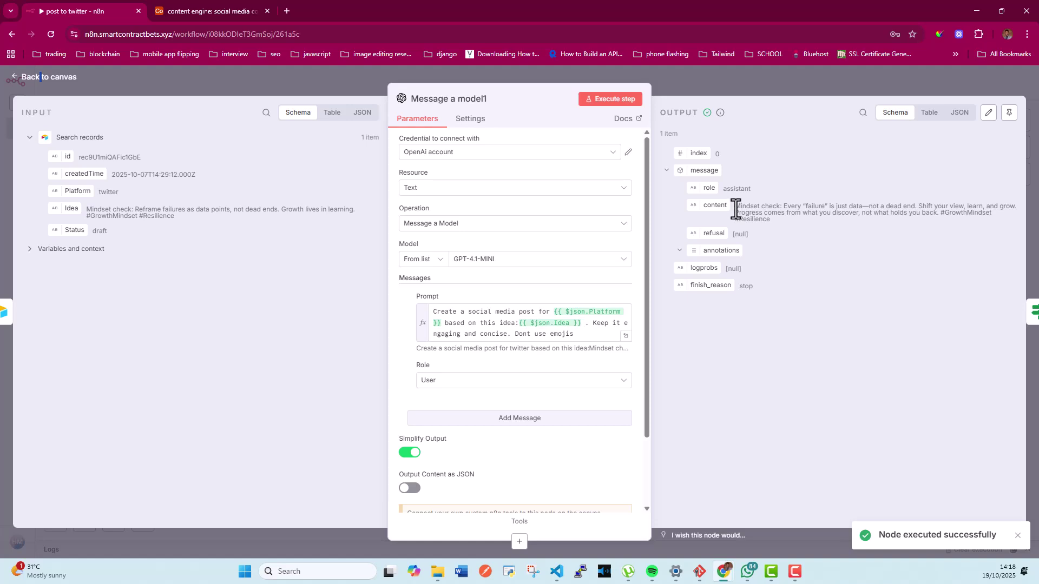
{"action": "left_click_drag", "start_coordinate": [735, 208], "coordinate": [801, 212]}
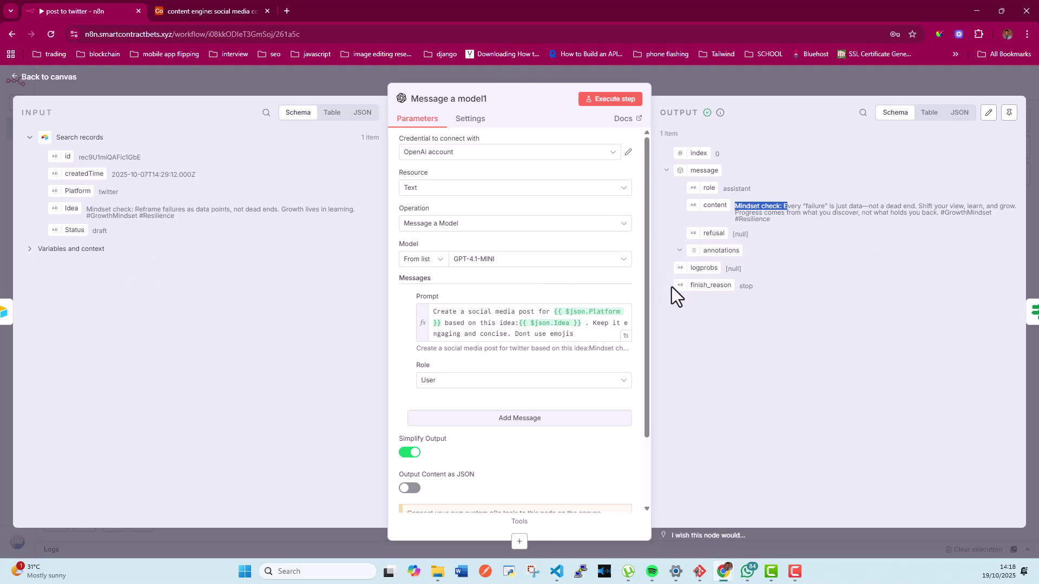
{"action": "left_click", "coordinate": [59, 82]}
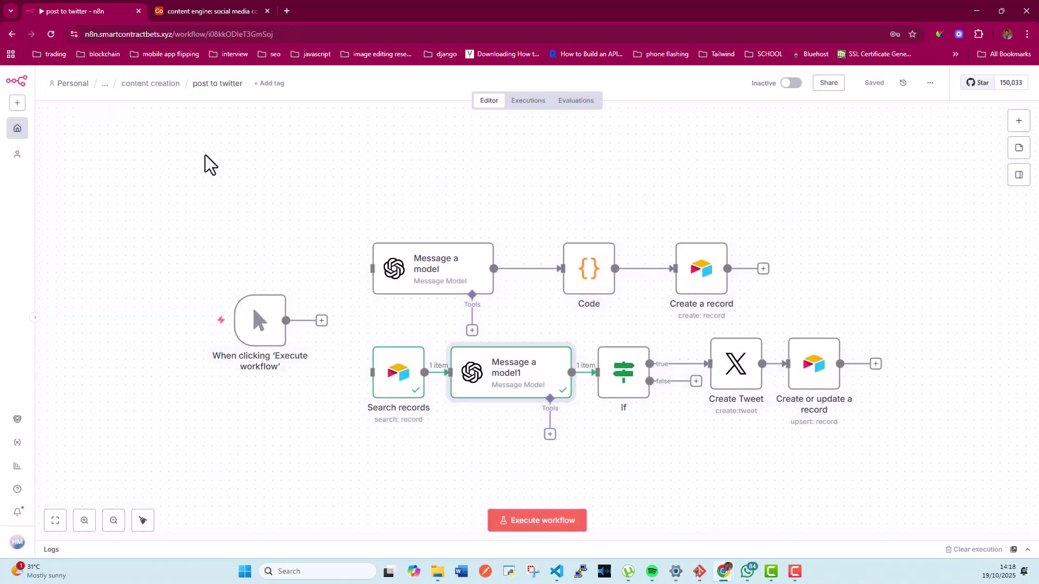
Review the If node's message content condition and the Create Tweet node's parameters, and execute the If node from the canvas
{"action": "double_click", "coordinate": [634, 393]}
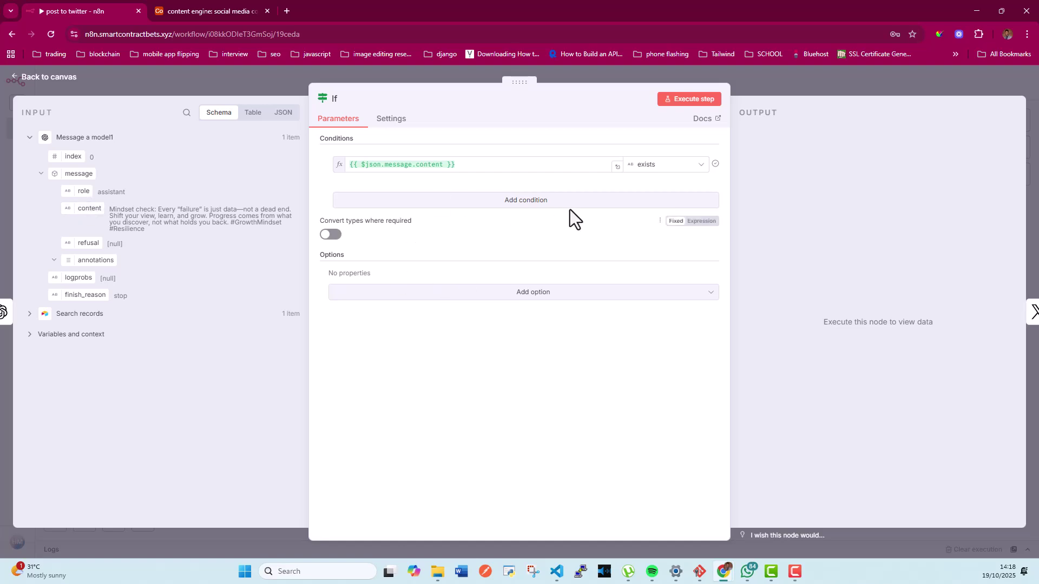
{"action": "left_click", "coordinate": [41, 79]}
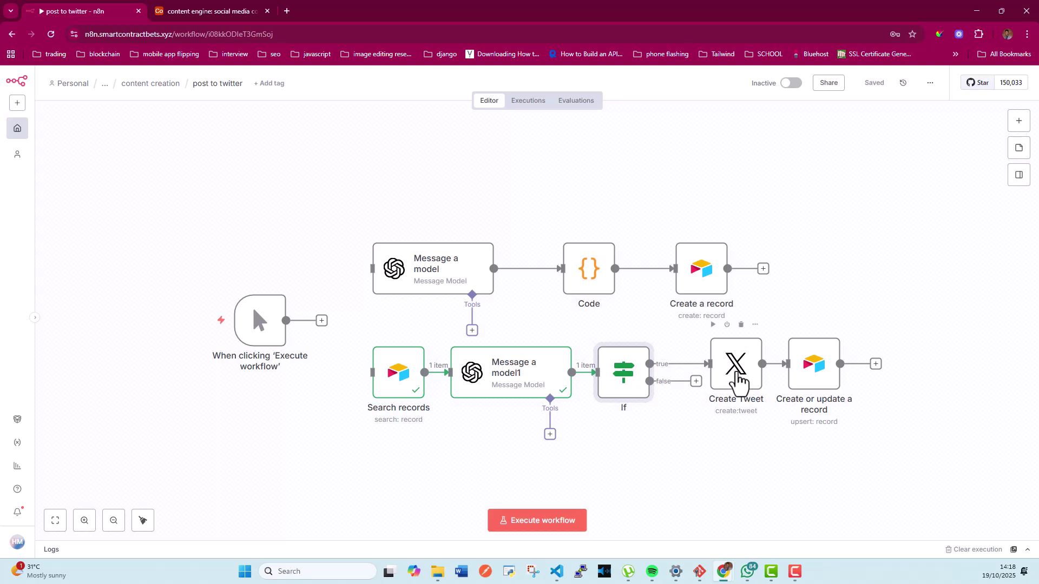
{"action": "left_click", "coordinate": [738, 380]}
{"action": "double_click", "coordinate": [739, 380]}
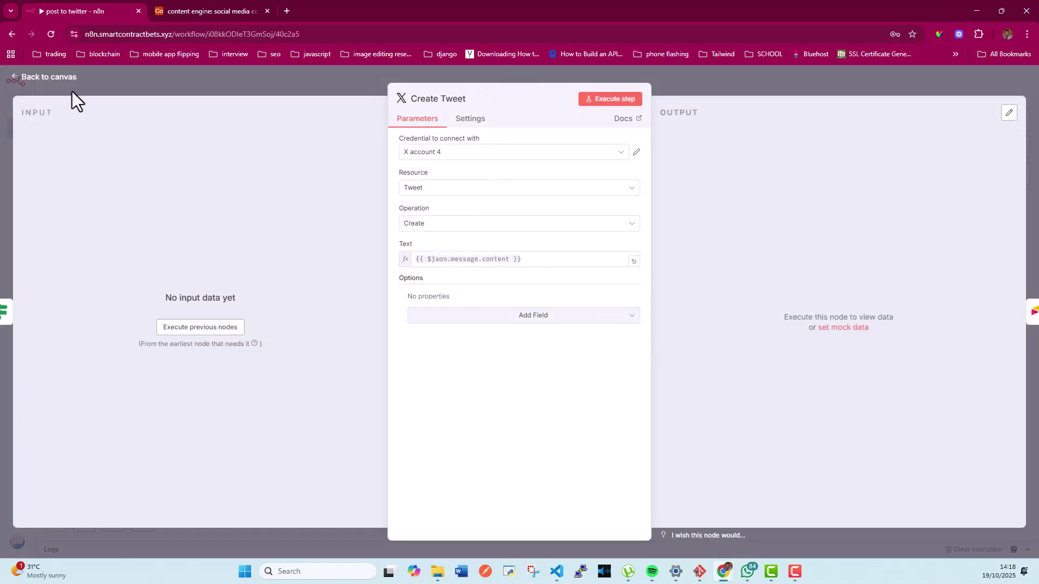
{"action": "left_click", "coordinate": [45, 79]}
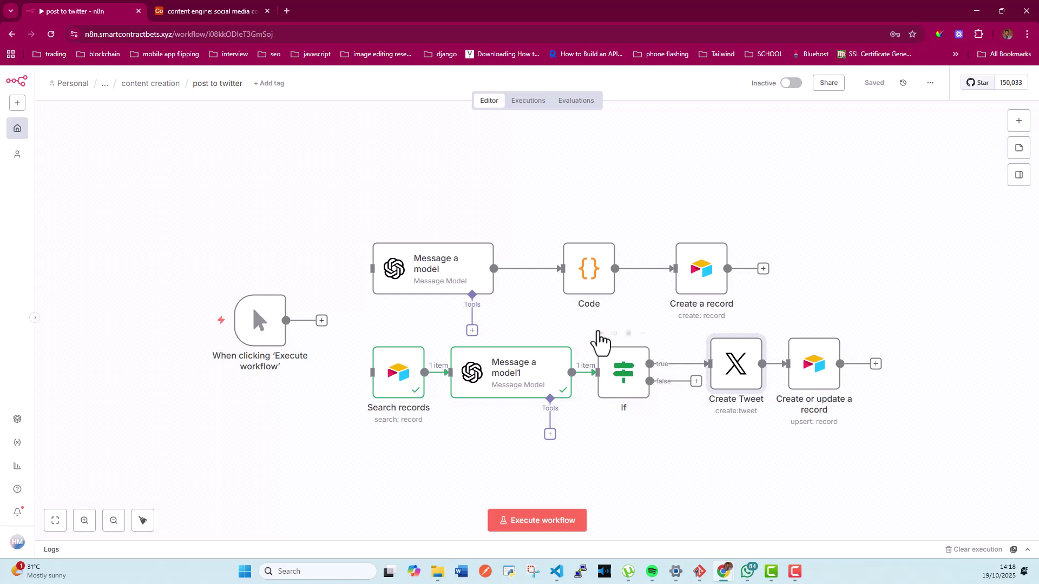
{"action": "left_click", "coordinate": [599, 334]}
Execute the Create Tweet node to publish the generated message content to X, and return to the canvas
{"action": "double_click", "coordinate": [735, 365]}
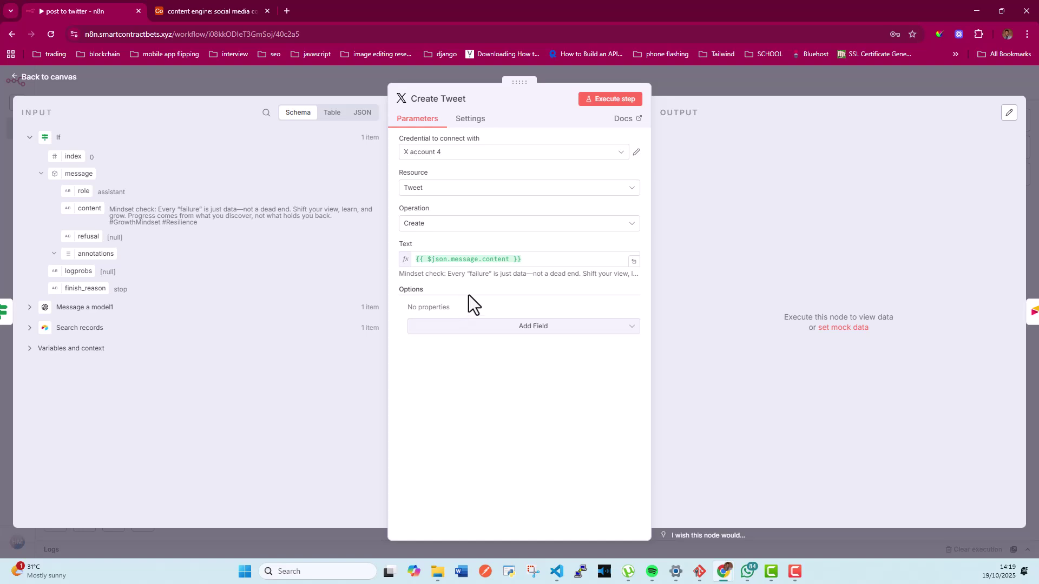
{"action": "left_click", "coordinate": [607, 103]}
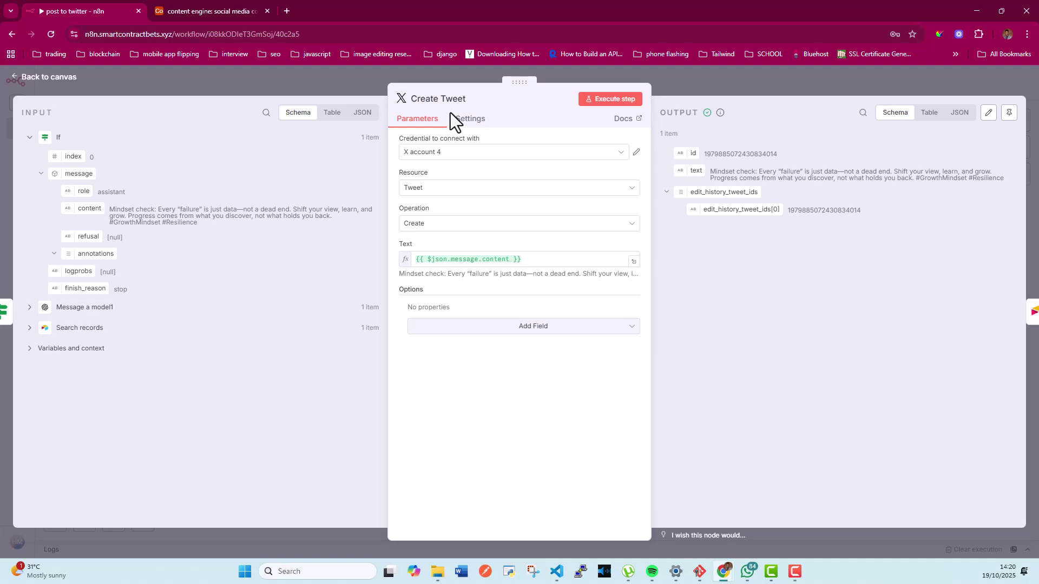
{"action": "left_click", "coordinate": [43, 81]}
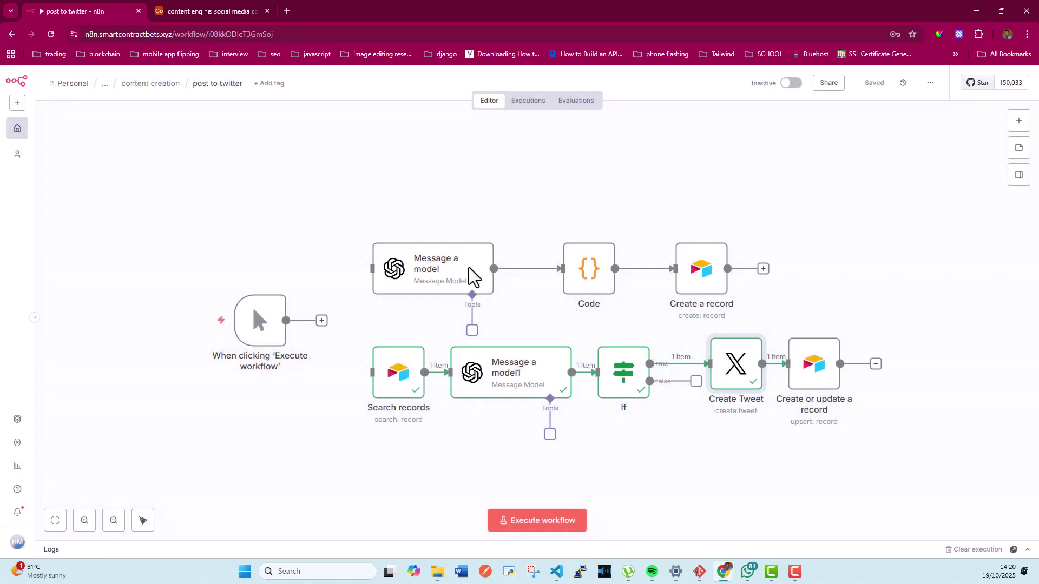
Execute the Create or update a record node and examine its id matching, Status value of published, and output
{"action": "mouse_move", "coordinate": [809, 352]}
{"action": "left_click", "coordinate": [790, 325]}
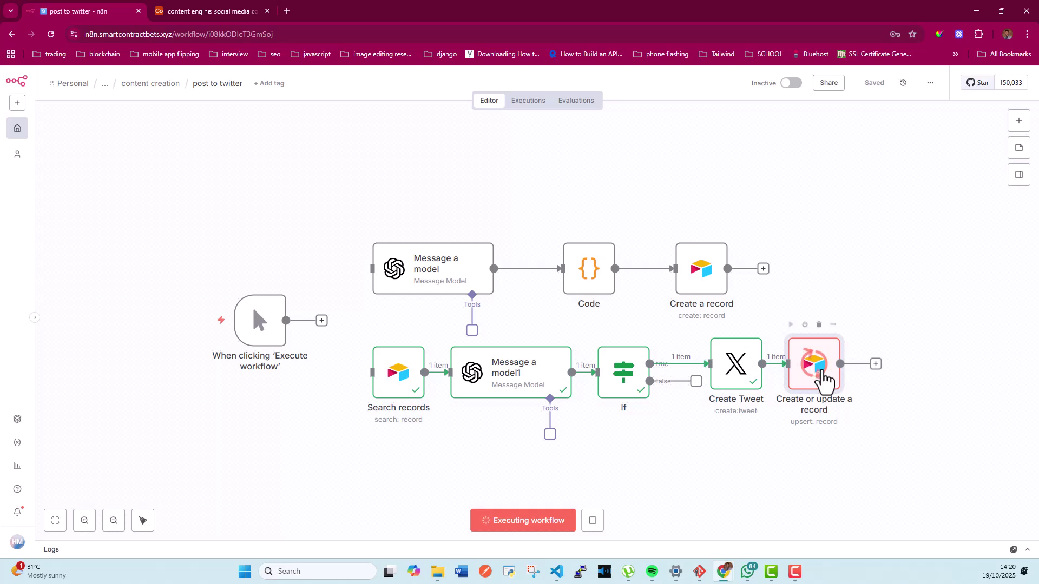
{"action": "double_click", "coordinate": [820, 379]}
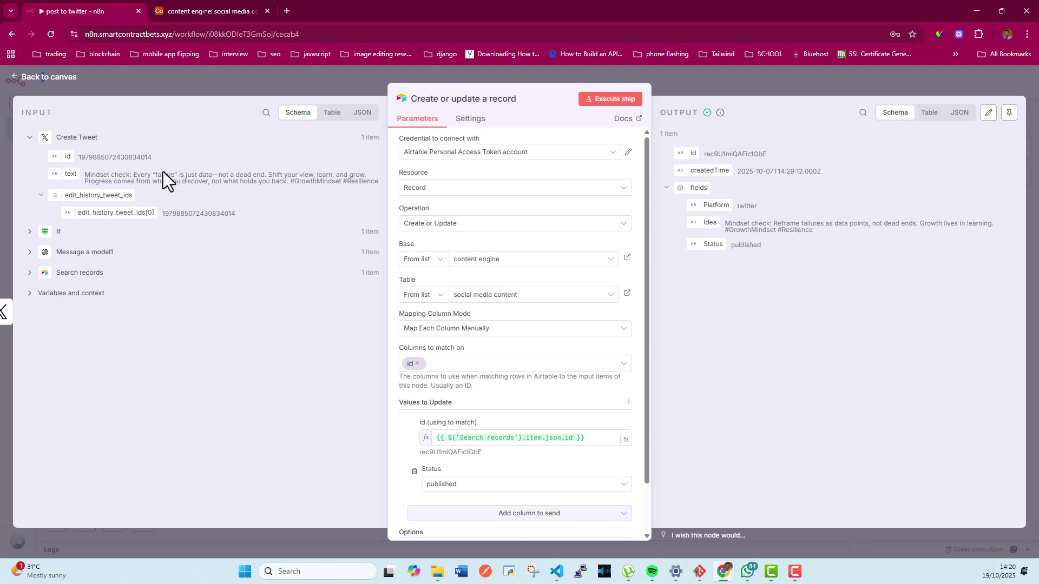
{"action": "scroll", "coordinate": [594, 336], "scroll_direction": "down", "scroll_amount": 2}
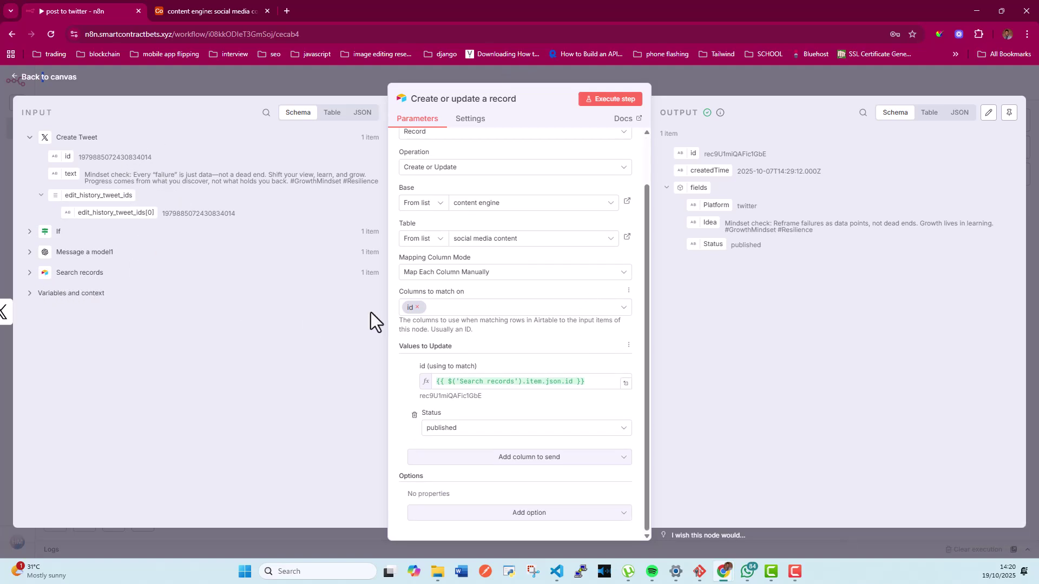
{"action": "scroll", "coordinate": [460, 305], "scroll_direction": "up", "scroll_amount": 2}
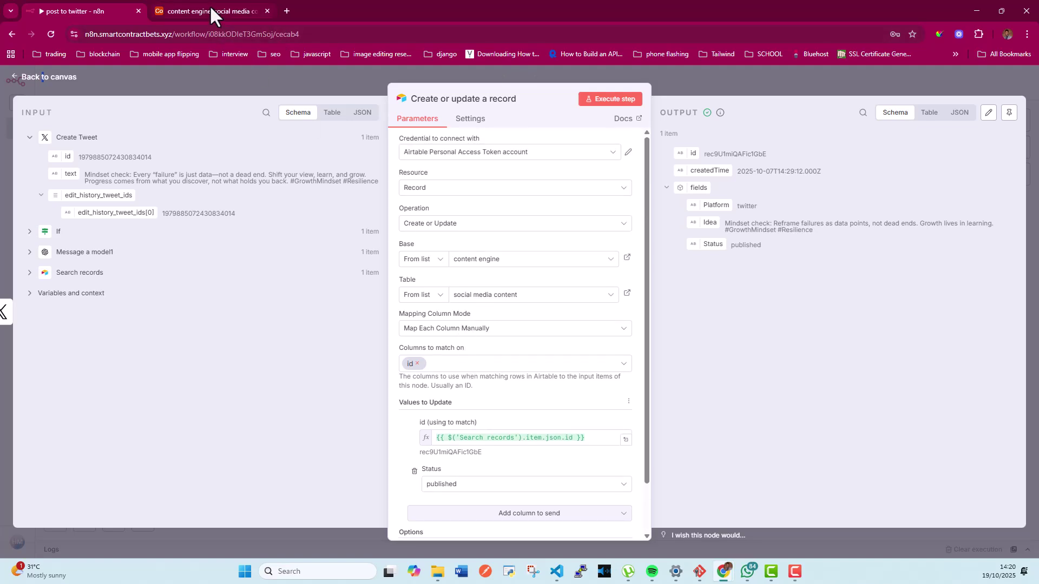
Check the social media content table in Airtable, review the Create or update a record node's values to update in n8n, and return to the canvas
{"action": "mouse_move", "coordinate": [210, 5]}
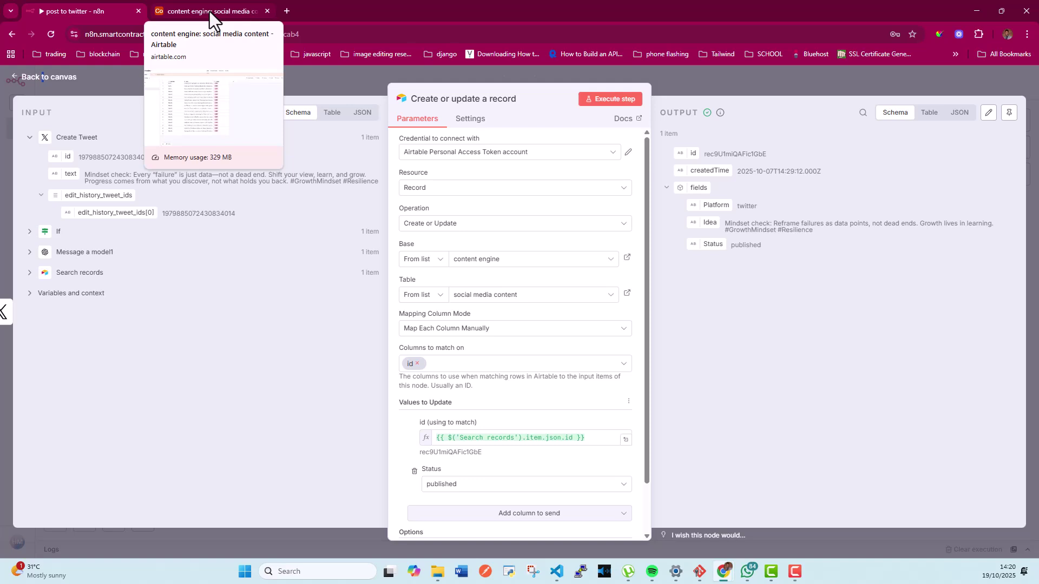
{"action": "left_click", "coordinate": [209, 11]}
{"action": "left_click", "coordinate": [90, 7]}
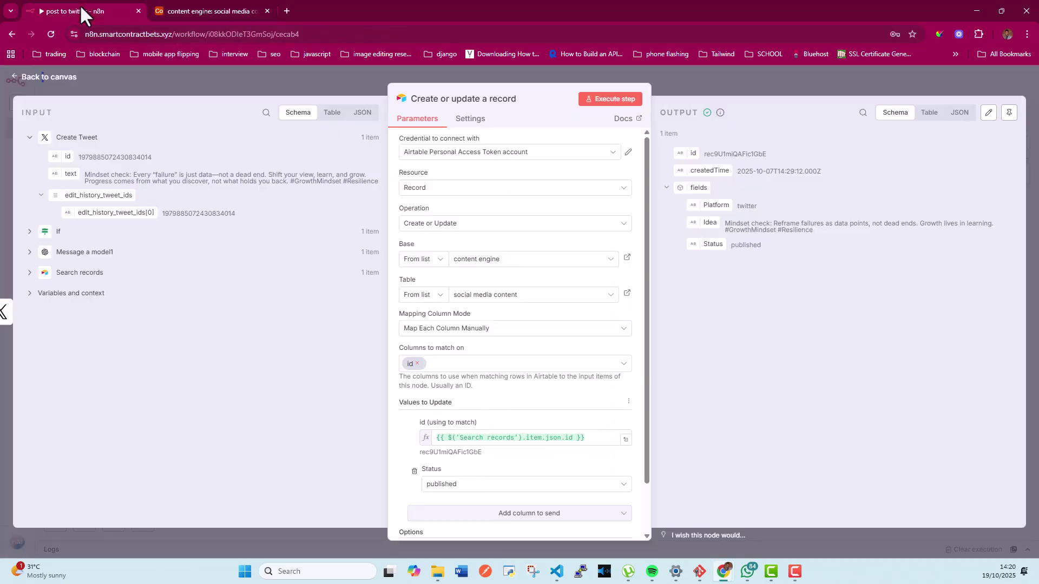
{"action": "scroll", "coordinate": [527, 389], "scroll_direction": "down", "scroll_amount": 2}
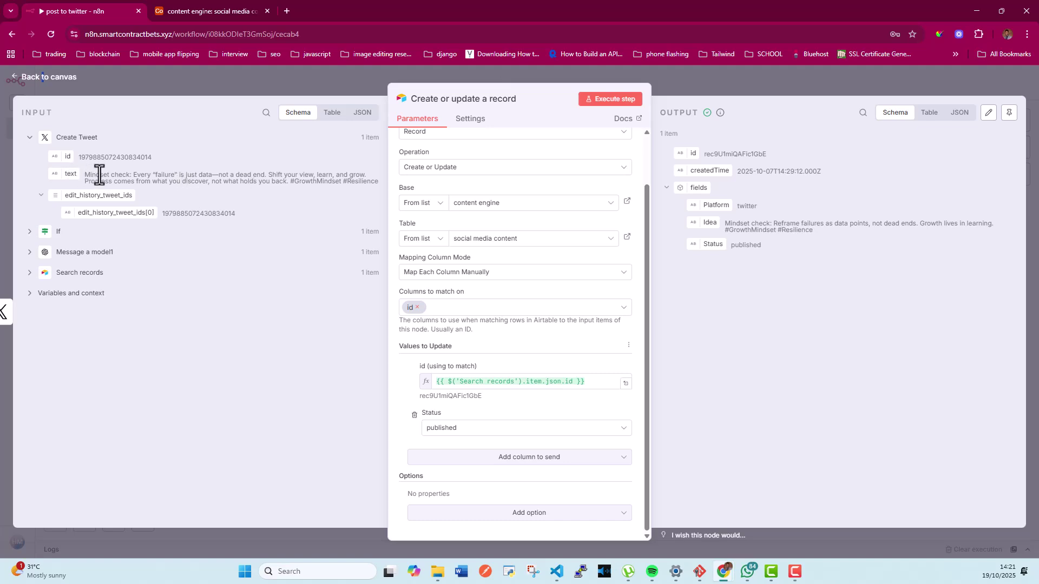
{"action": "left_click", "coordinate": [51, 79]}
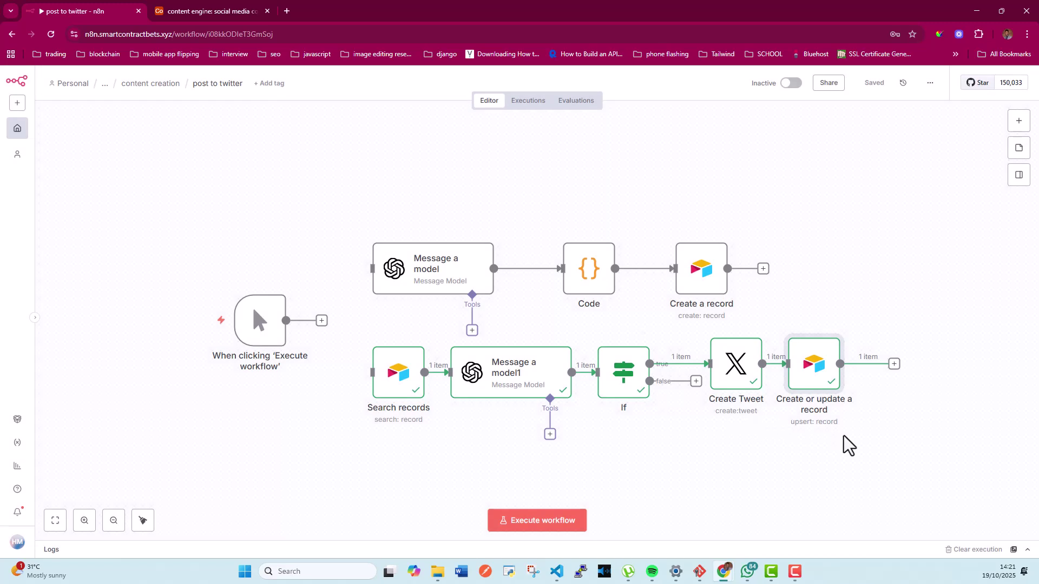